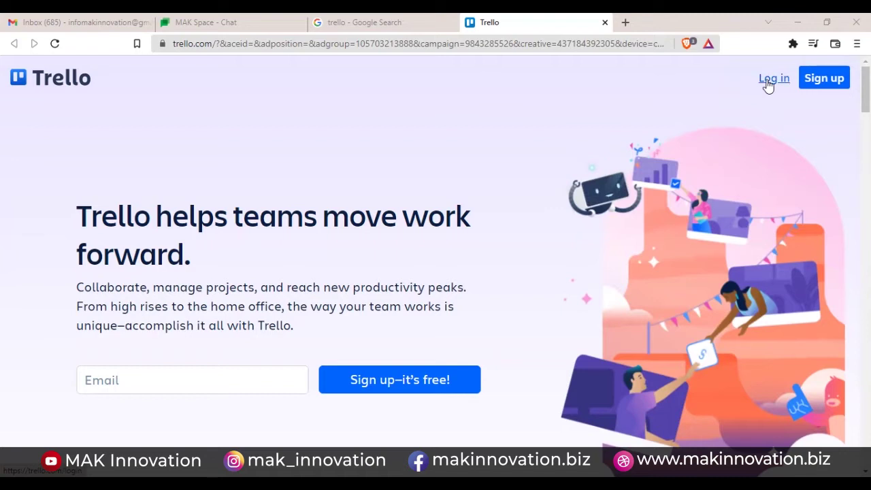
Log in to Trello through Google, choosing the existing Google account for both the Trello and Atlassian sign-in.
click(768, 81)
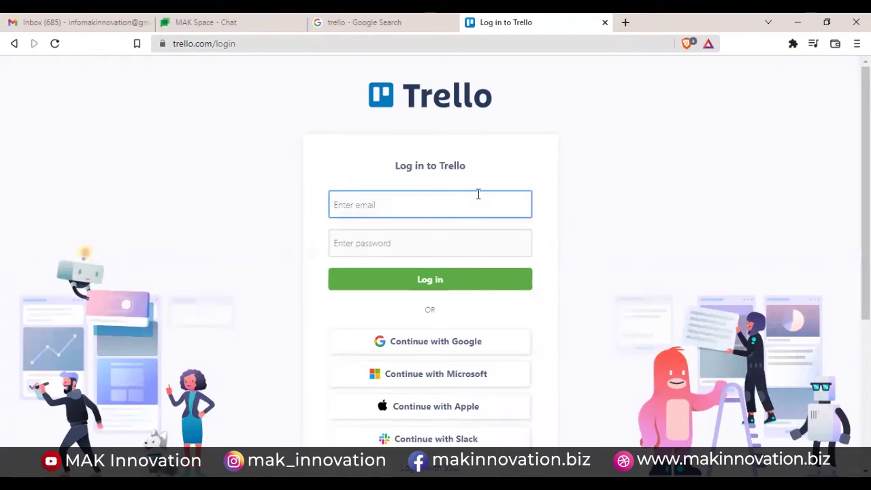
click(435, 344)
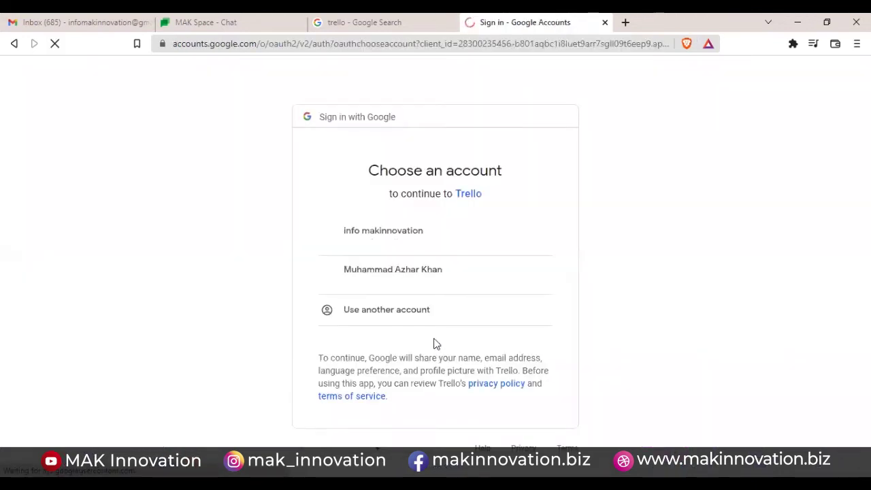
click(391, 284)
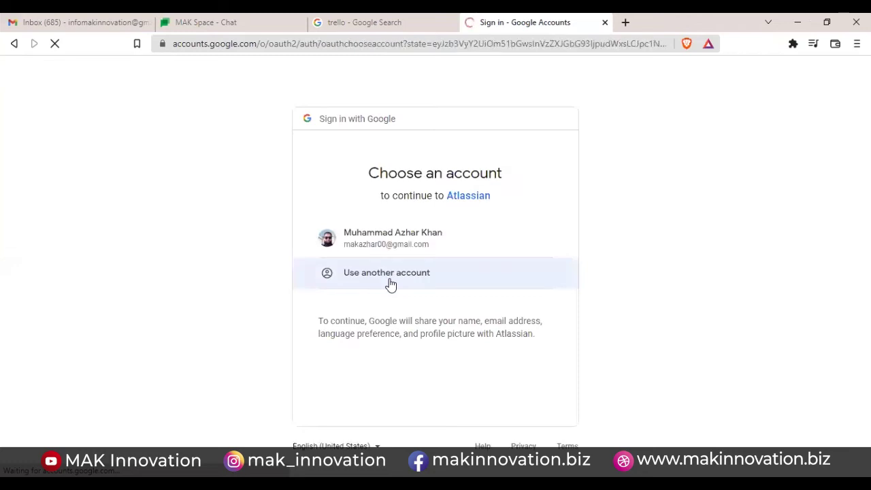
click(480, 251)
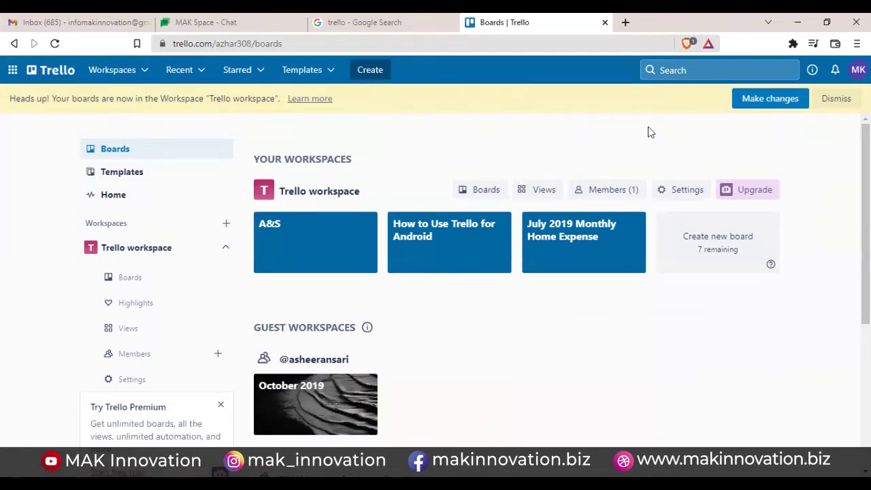
Open the October 2019 board from the guest workspaces.
scroll(517, 293, down, 4)
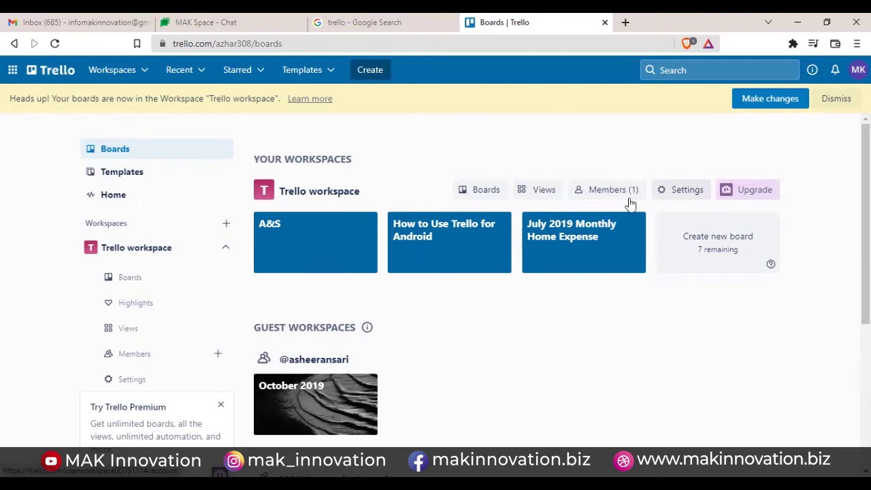
scroll(304, 223, down, 3)
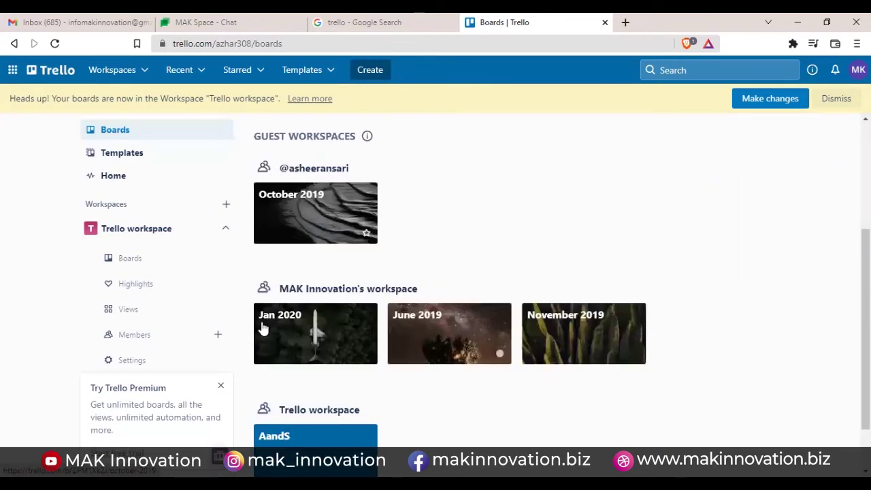
scroll(400, 246, down, 1)
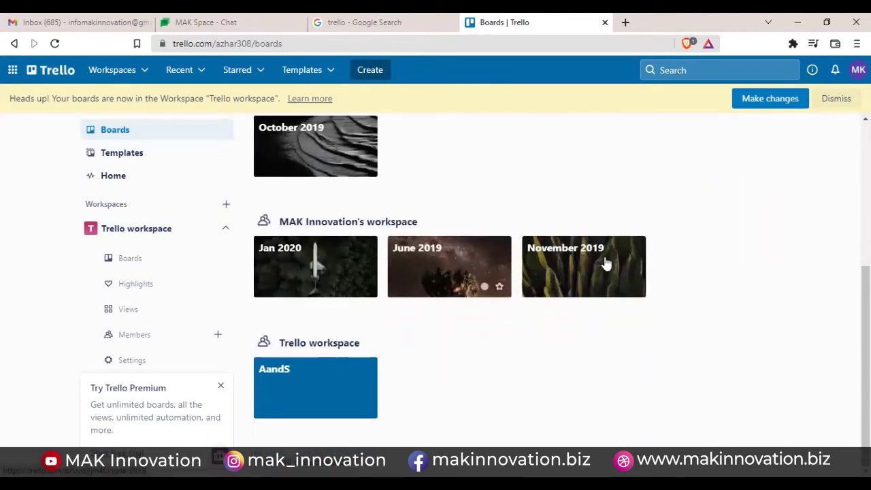
scroll(315, 218, up, 1)
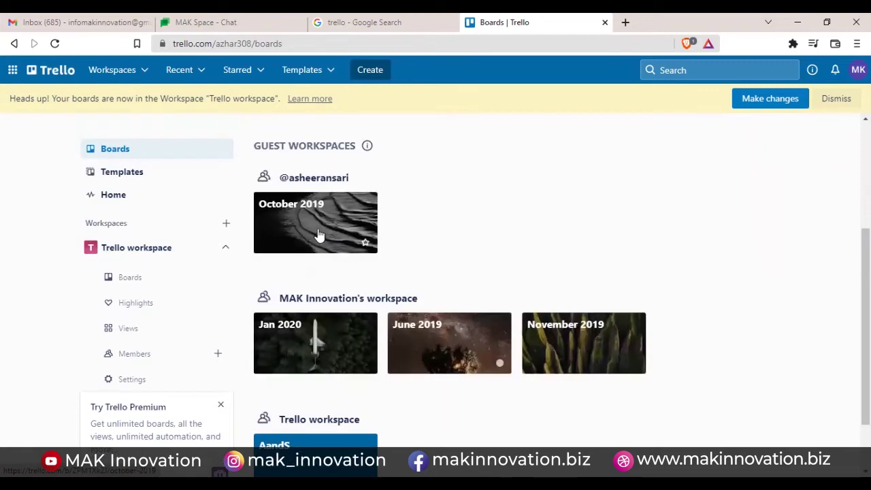
click(319, 235)
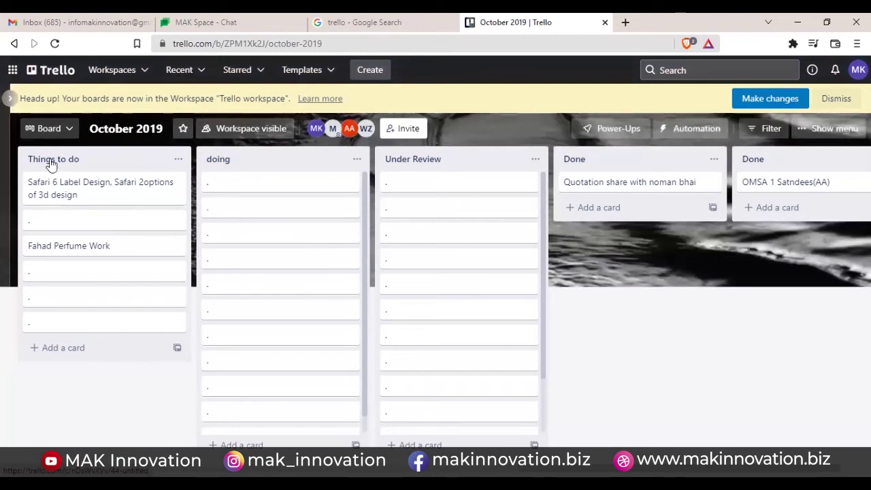
click(177, 181)
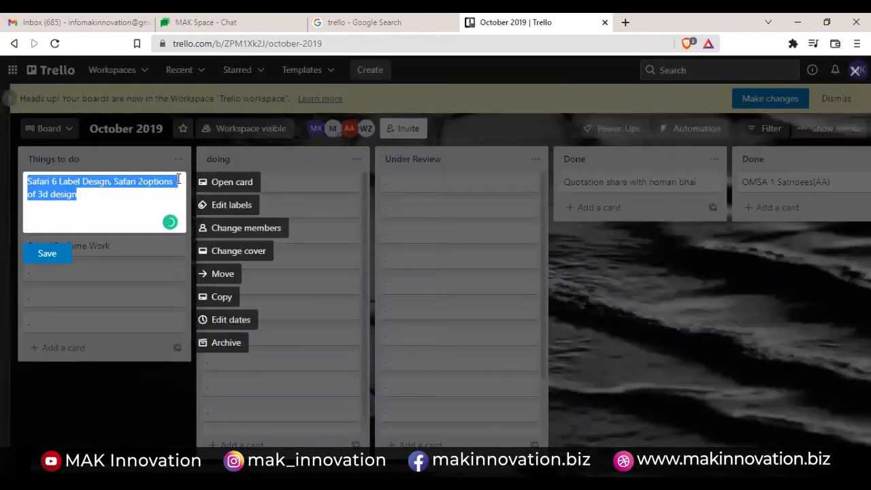
key(Escape)
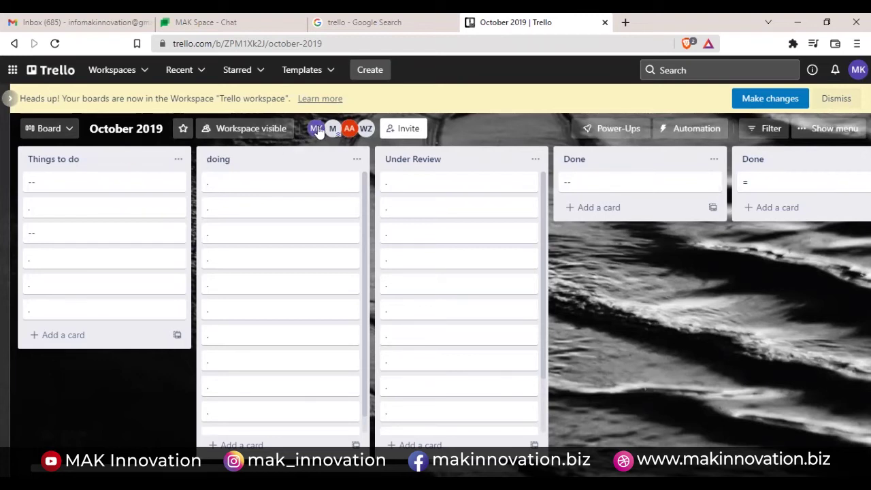
click(405, 134)
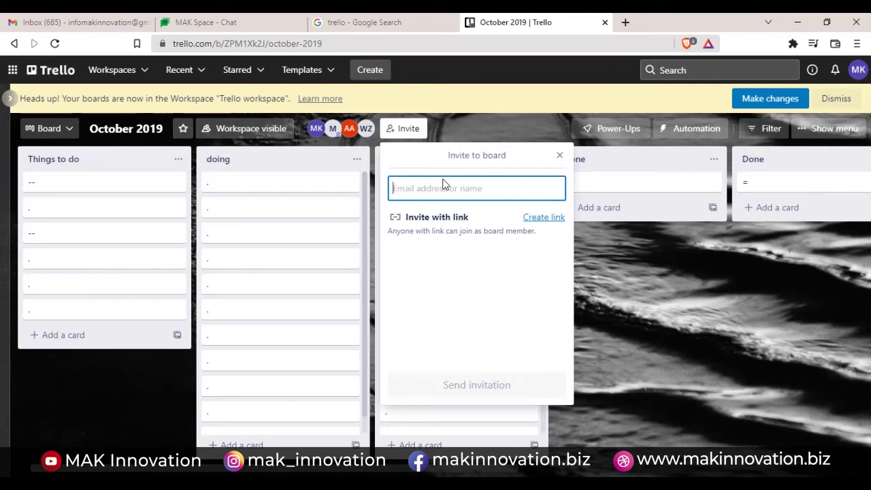
text(@sdfs)
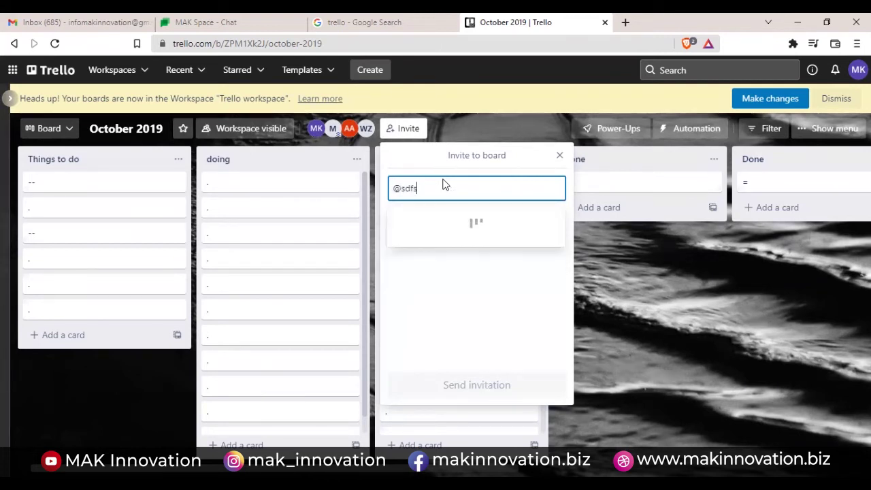
key(BackSpace)
key(BackSpace)
key(BackSpace)
key(BackSpace)
key(BackSpace)
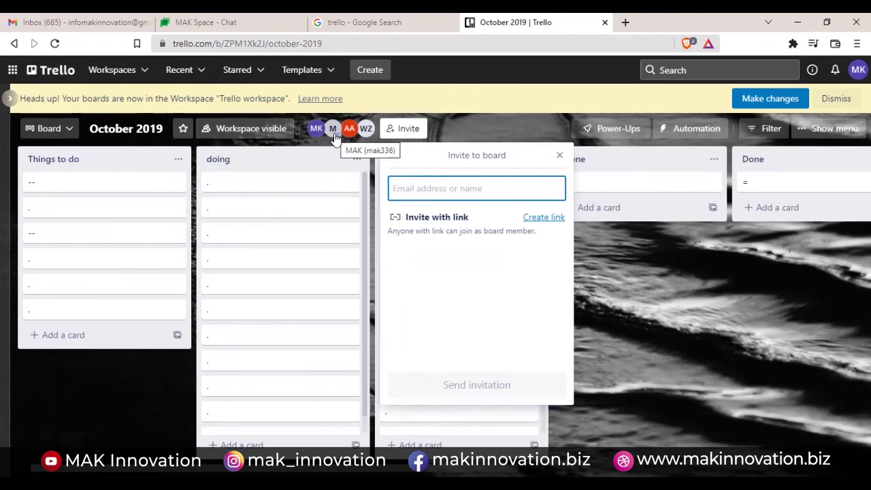
click(515, 132)
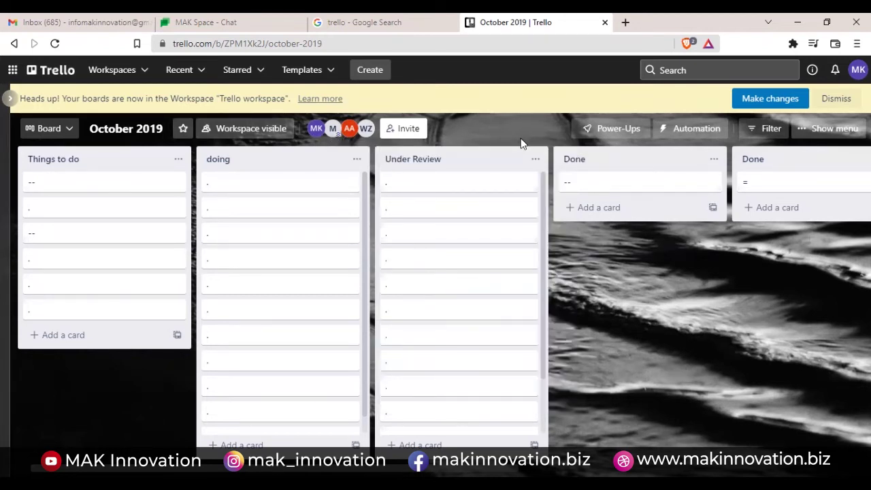
Rename the first card in the Things to do list as "tomorrow morning brain stromming".
click(180, 182)
text(to)
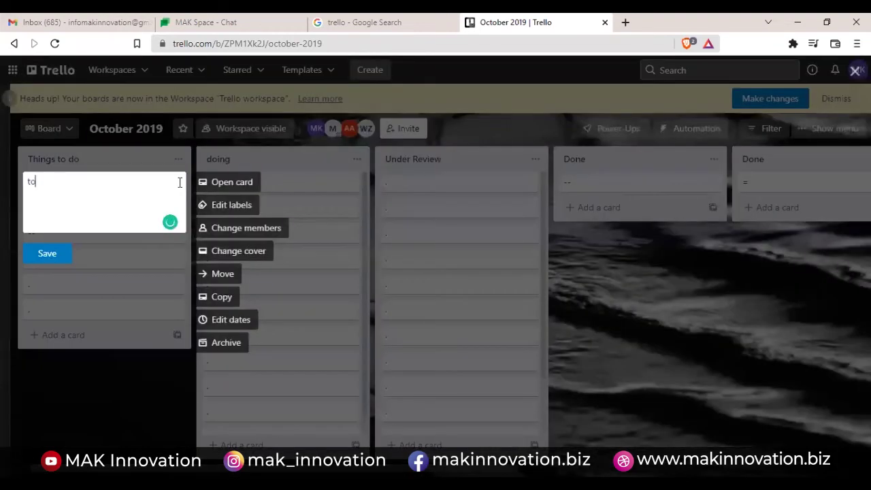
text(morrow morning brain stromming)
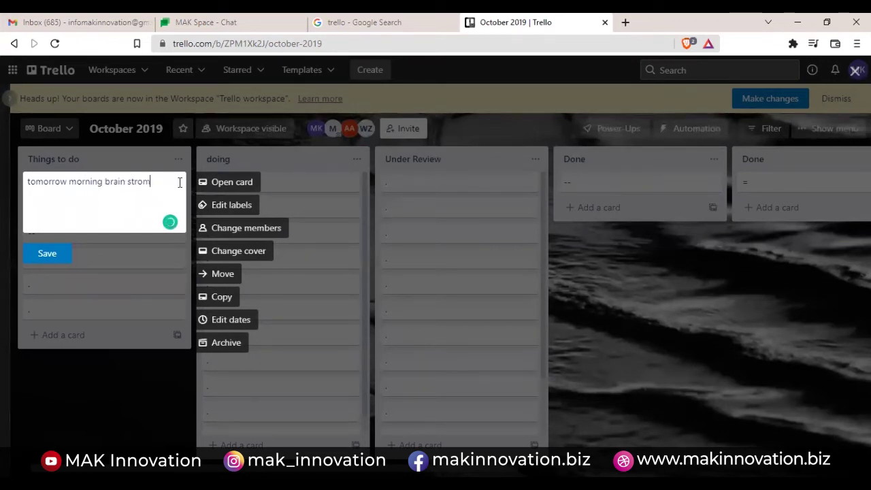
key(Return)
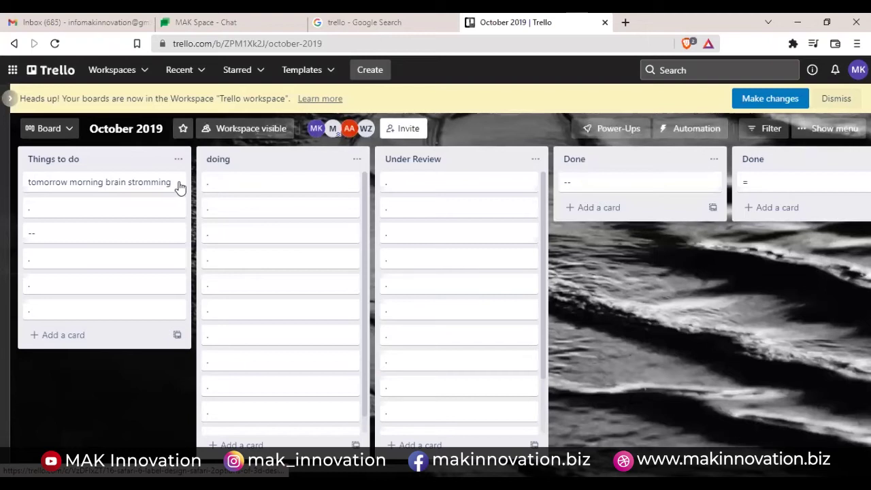
Correct the misspelled last word of the first Things to do card to "storming" and save the card.
click(177, 181)
click(164, 185)
click(173, 183)
key(Left)
key(Left)
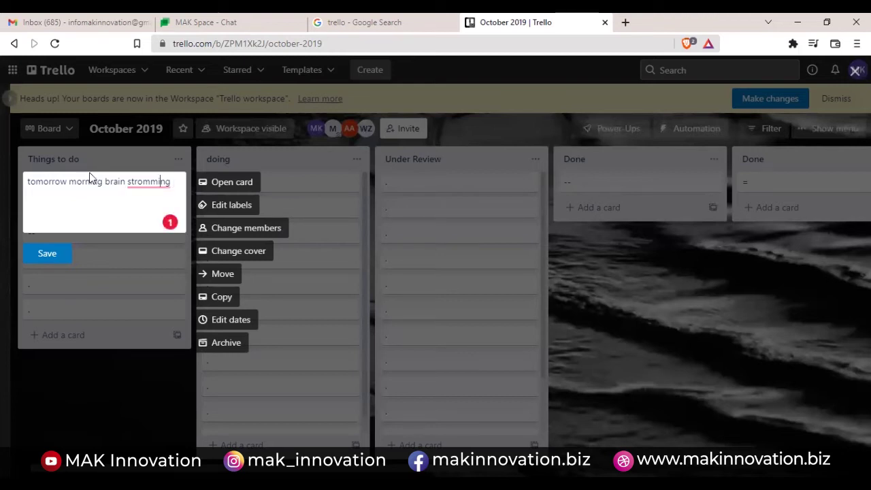
mouse_move(150, 178)
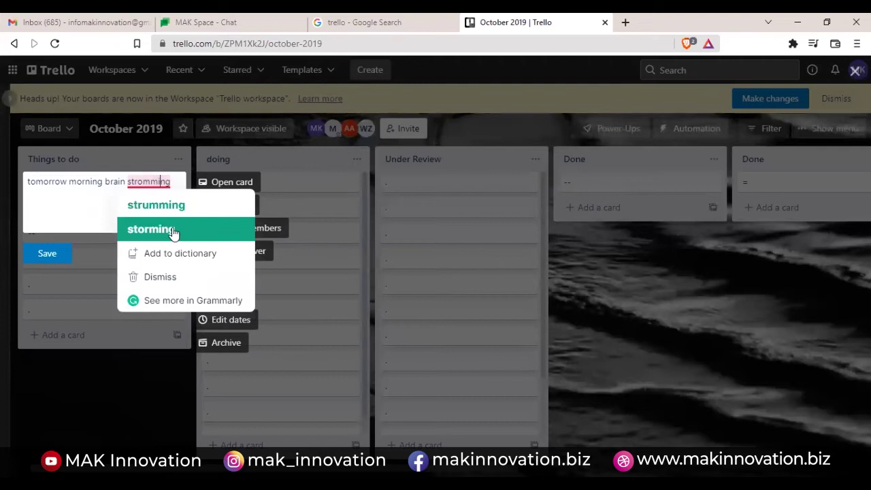
click(171, 229)
click(173, 233)
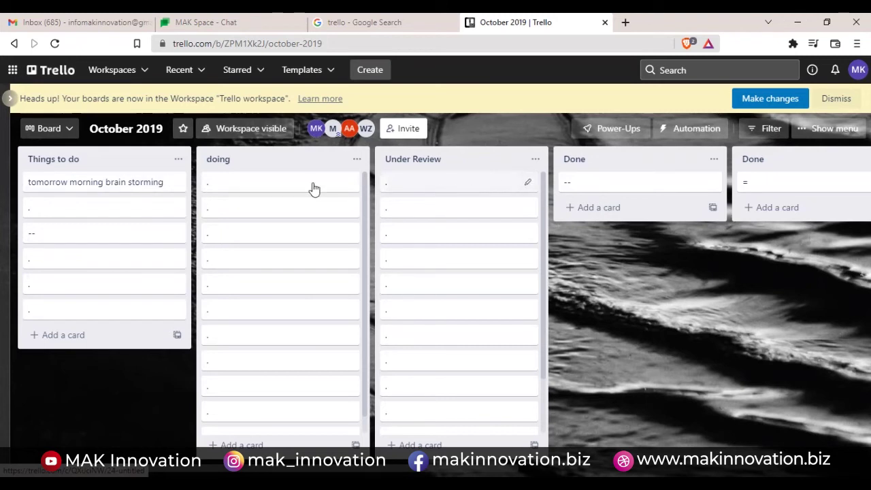
Rename the first card in the doing list as "Design in progress Client".
click(350, 182)
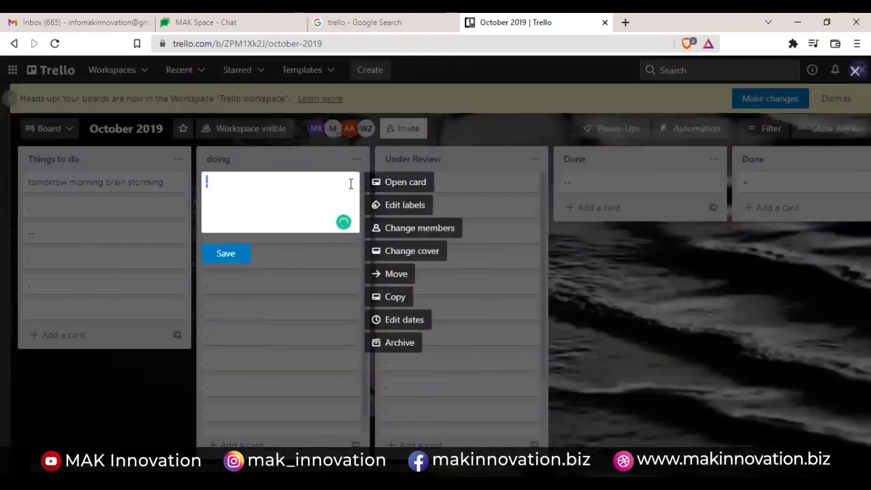
text(Design in rp)
key(BackSpace)
key(BackSpace)
text(pro)
text(gree)
text(s Client)
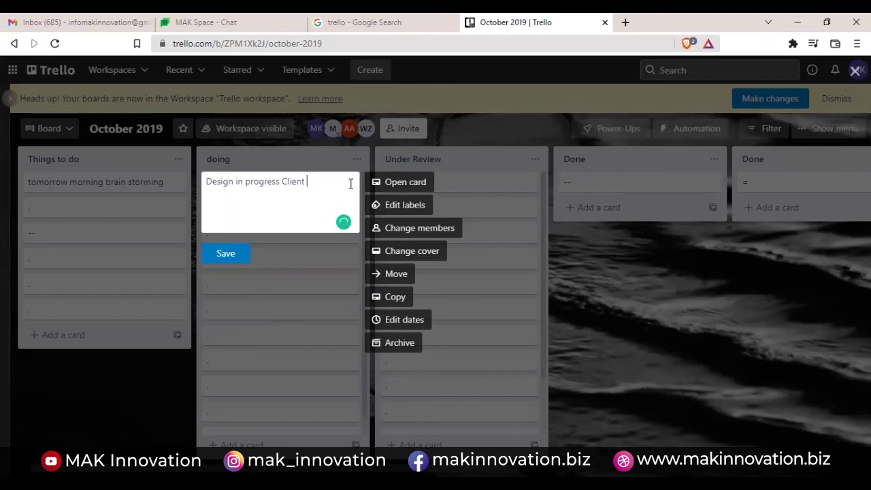
key(Return)
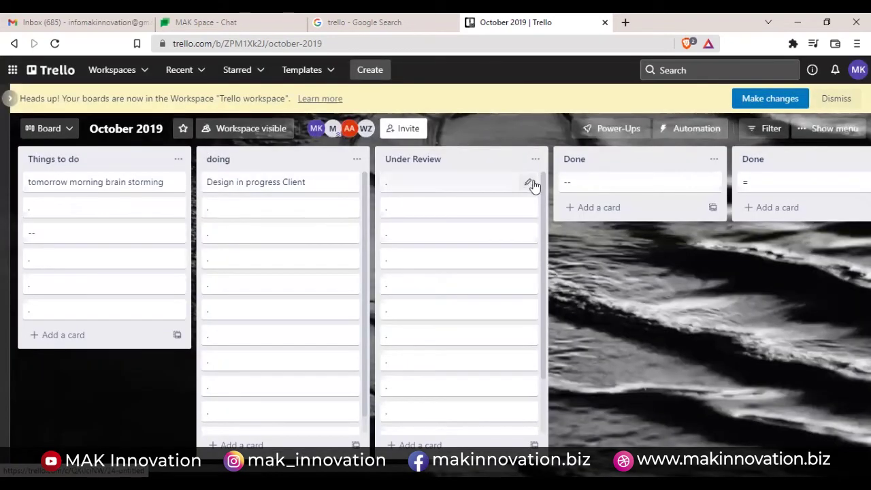
Rename the first card in the Under Review list as "A Client design Feedback awaited".
click(528, 183)
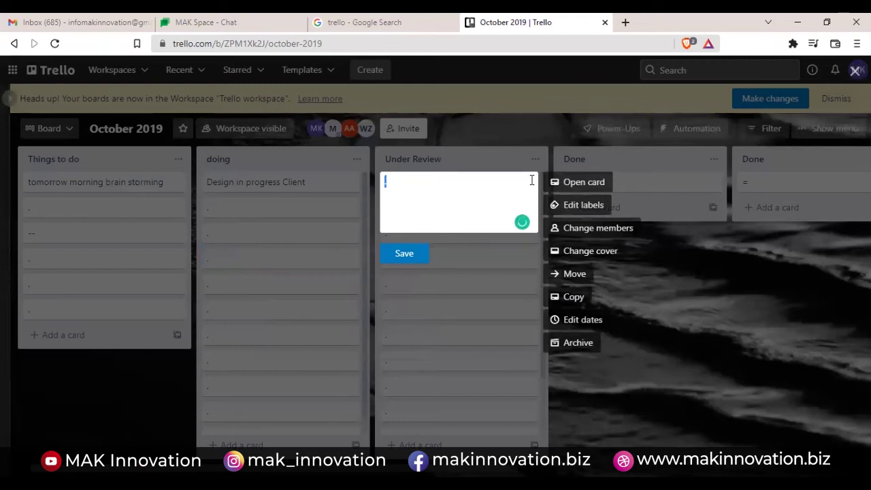
text(A Client desgin Feedback awaited)
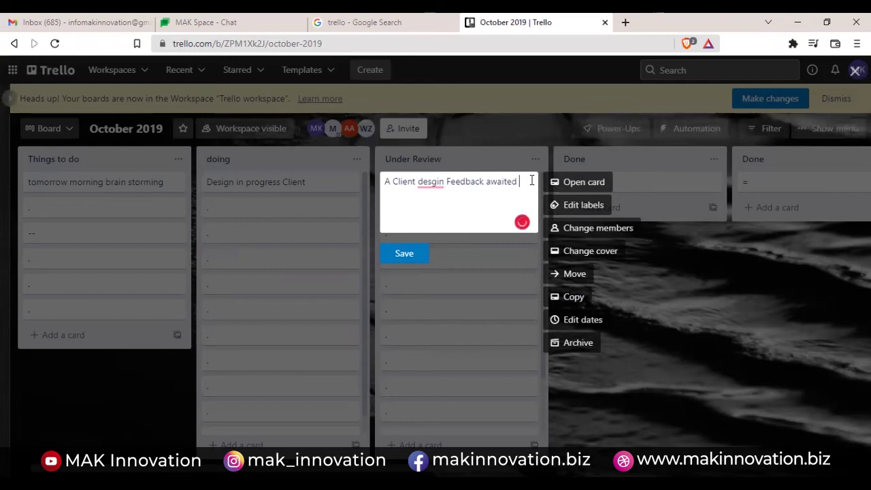
click(430, 182)
click(446, 204)
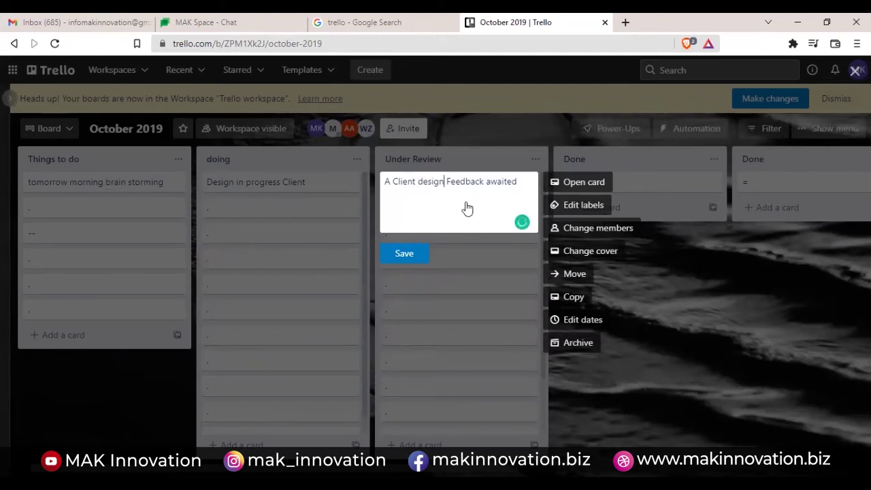
key(Return)
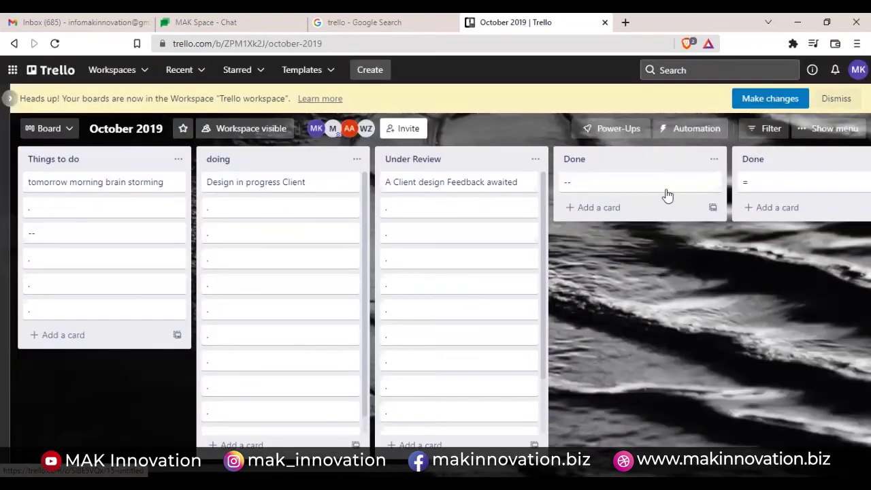
Rename the card in the Done list next to Under Review as "artwork or upload social media".
mouse_move(710, 189)
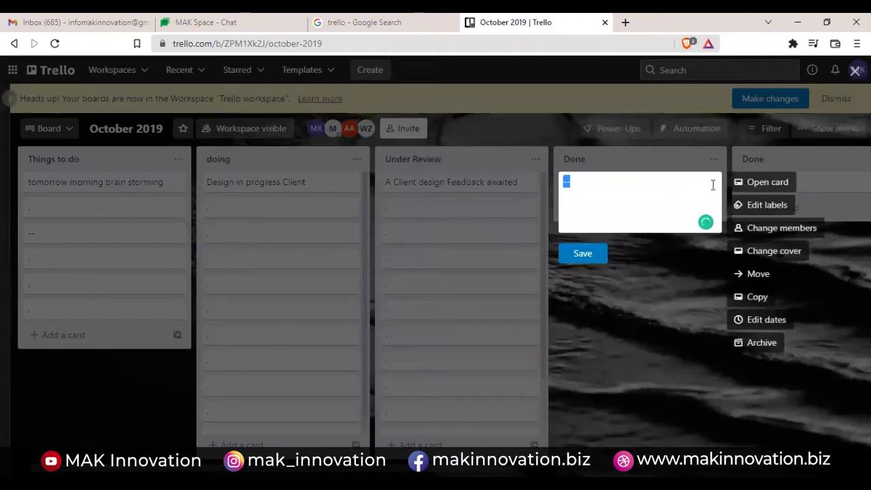
text(artwork or upload social media)
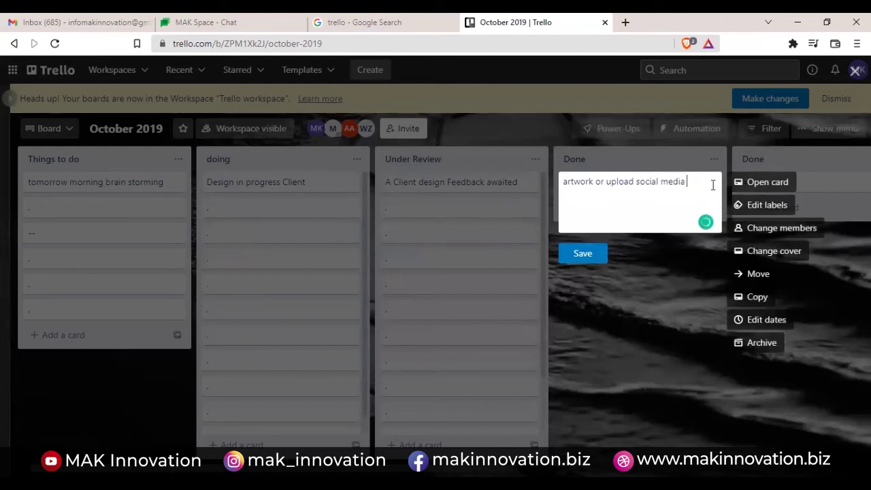
key(Return)
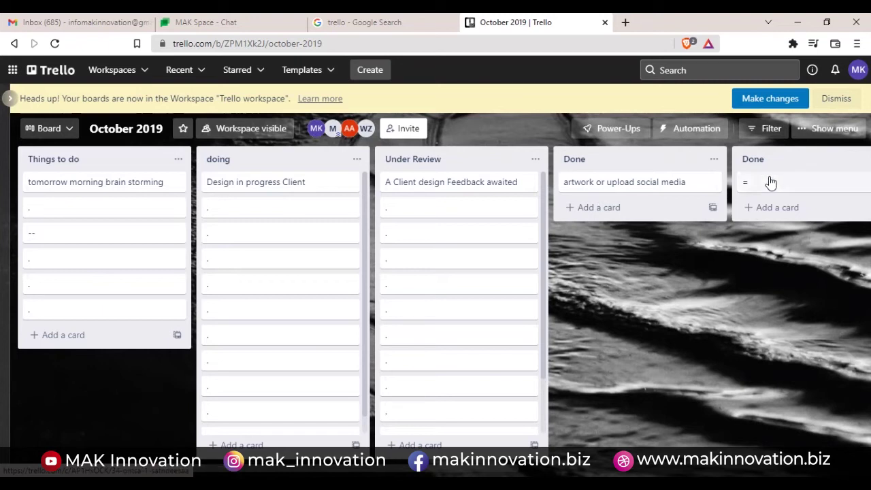
Add a new list titled "B Cleint" at the end of the board, after the Clear list.
scroll(763, 196, right, 1)
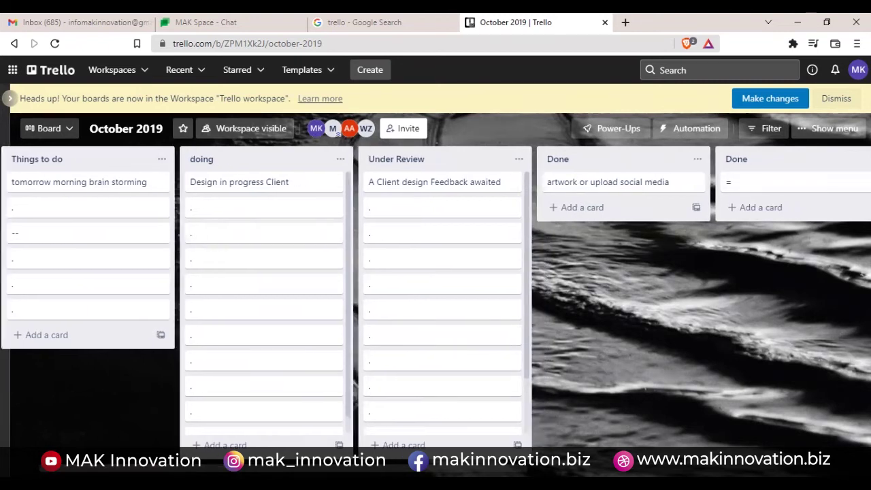
scroll(790, 425, right, 15)
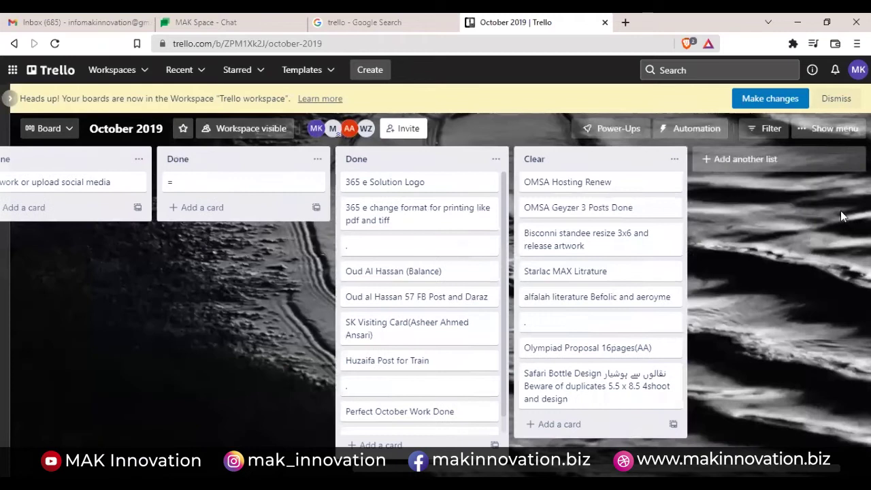
click(763, 161)
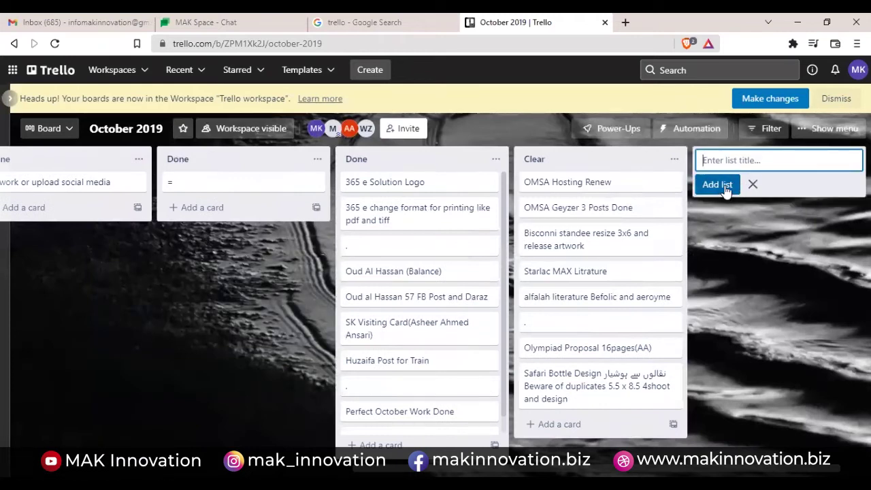
text(B Cleint)
key(Return)
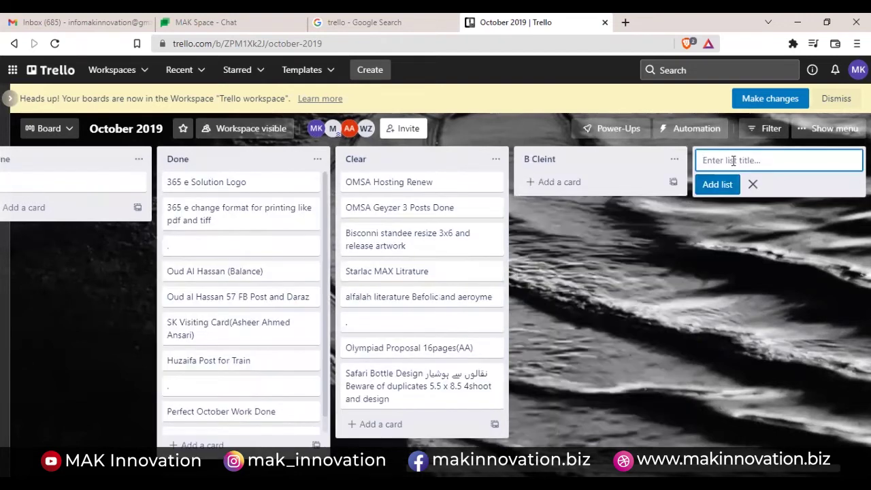
Archive the Clear list and the Done list that holds the 365 e Solution Logo card.
click(496, 159)
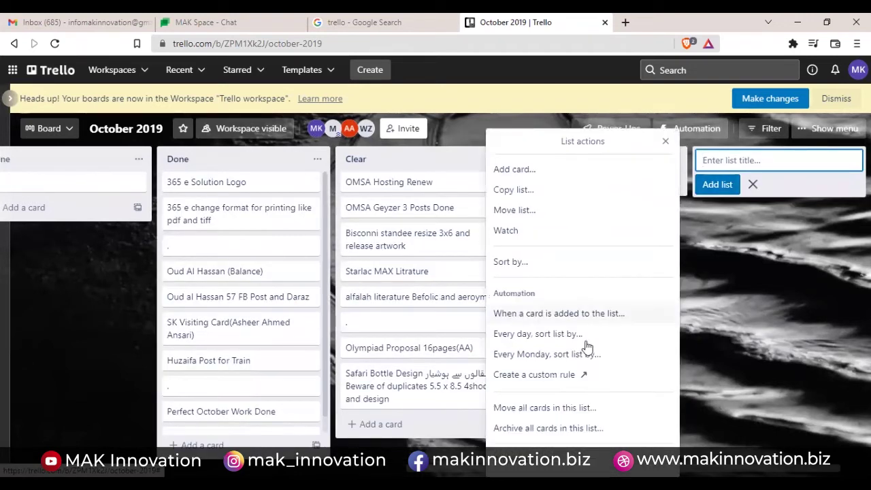
click(534, 455)
click(490, 158)
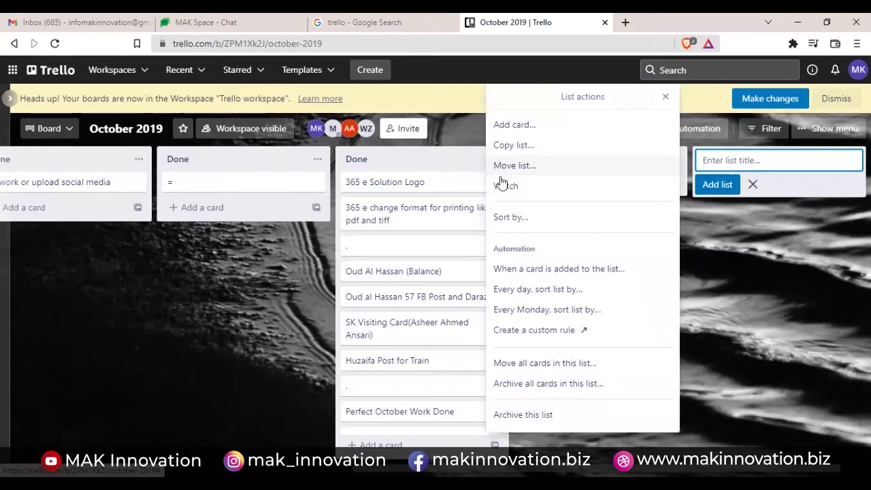
click(521, 416)
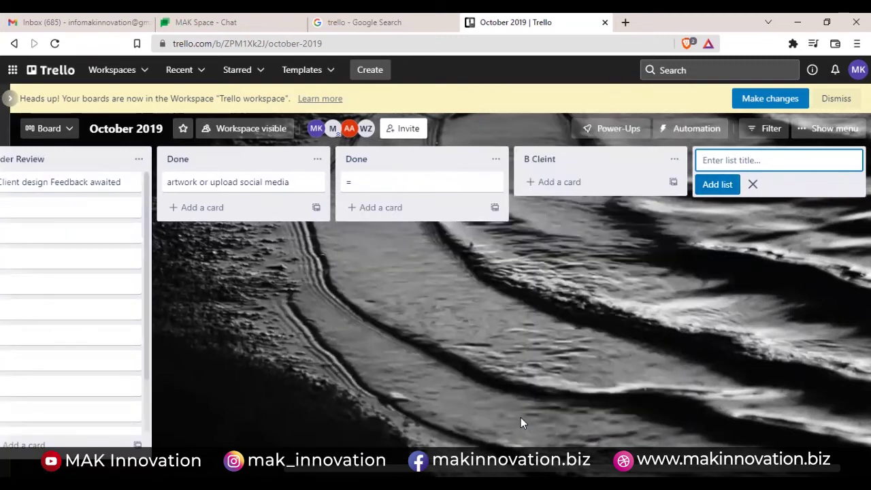
Rename the "=" card in the remaining second Done list as "C client".
scroll(521, 423, left, 5)
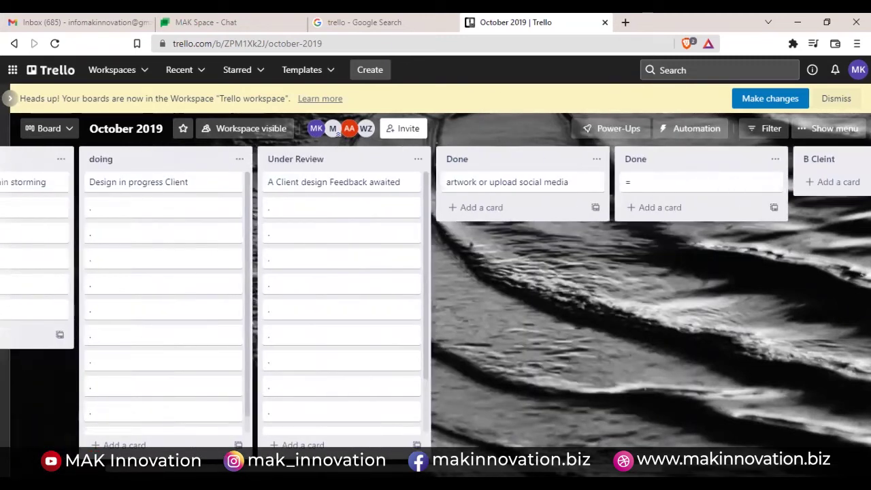
scroll(435, 299, right, 5)
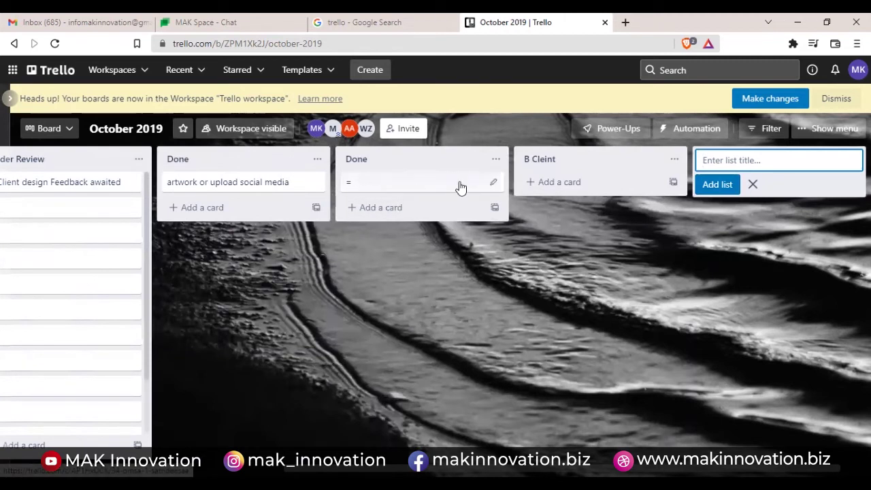
click(495, 182)
text(C clei)
key(BackSpace)
key(BackSpace)
text(ient)
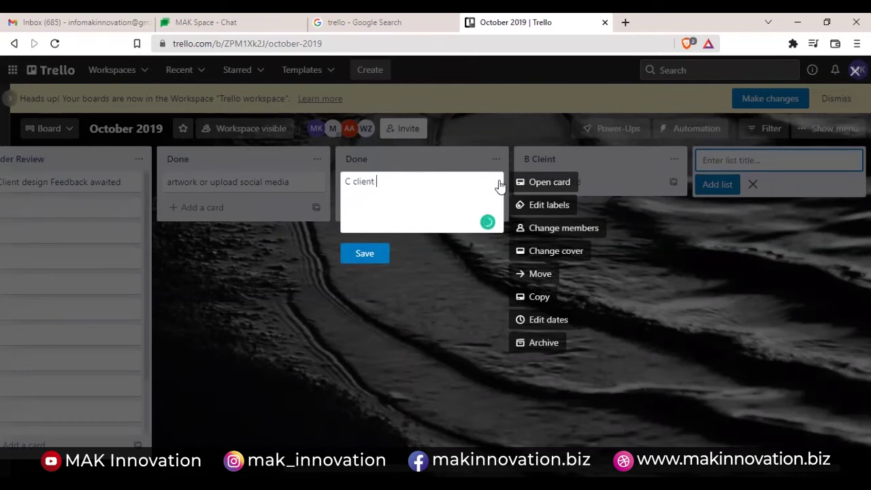
key(Return)
Add a new list titled "A Cleint" at the end of the board, after the B Cleint list.
drag(410, 167, 589, 167)
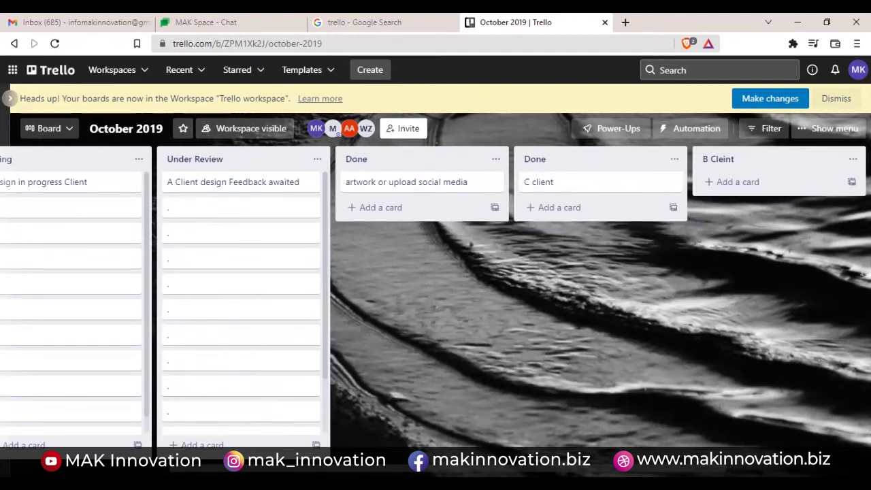
scroll(730, 345, right, 3)
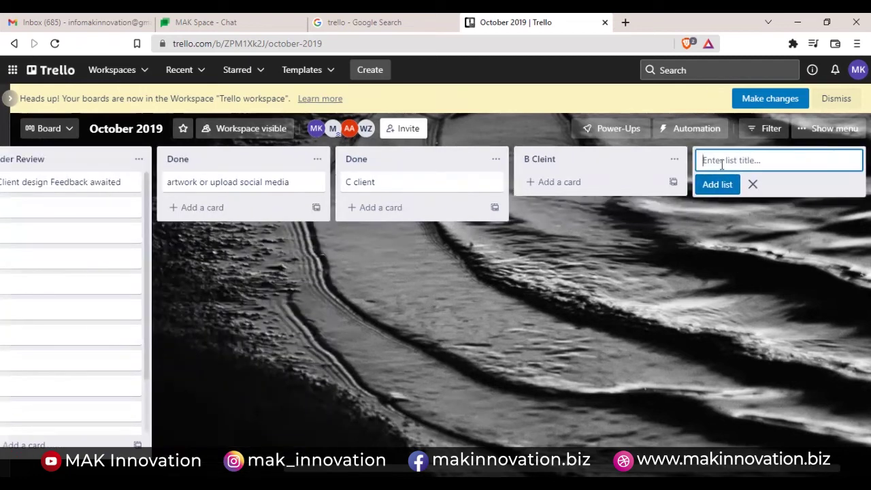
text(A Cleint)
key(Return)
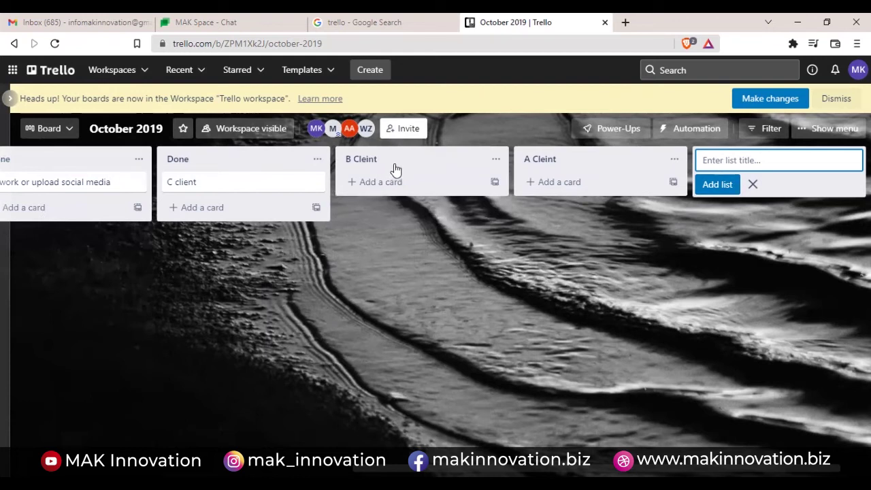
Move the A Cleint list so that it stands directly before the doing list.
drag(572, 163, 120, 163)
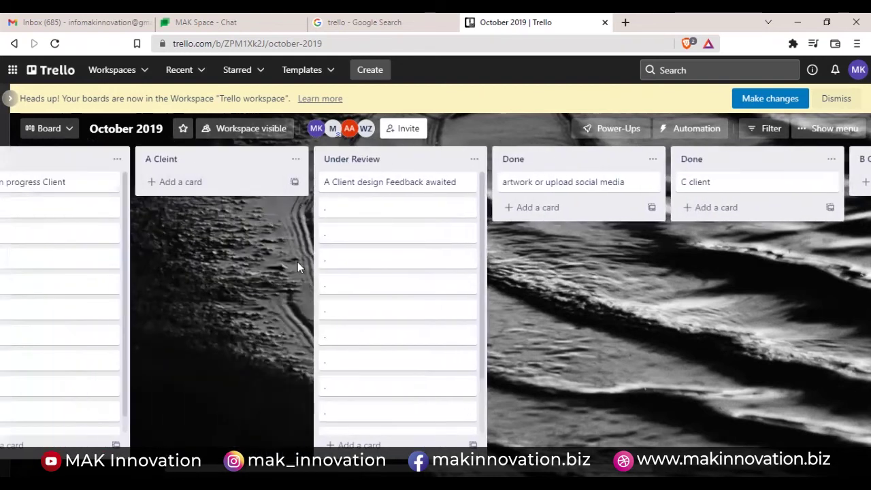
scroll(320, 404, left, 3)
drag(369, 166, 207, 162)
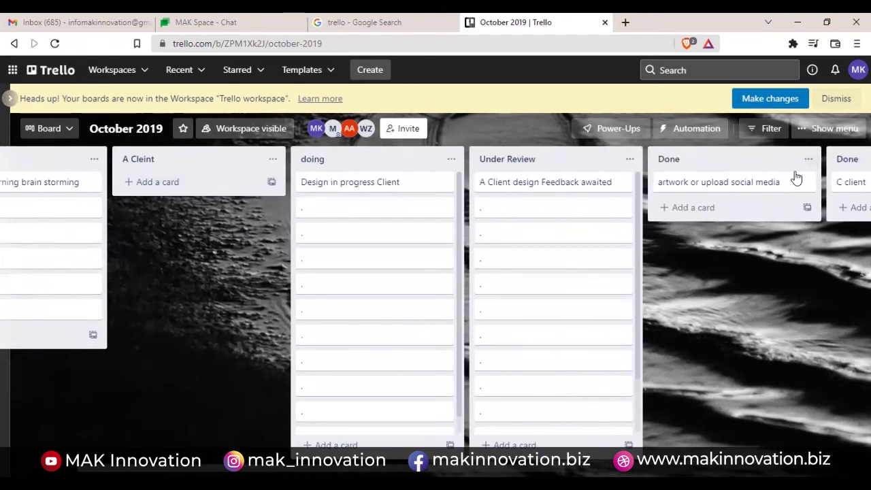
Move the B Cleint list and the Done list with the C client card between the A Cleint and doing lists, in that order.
scroll(436, 303, right, 3)
drag(841, 160, 123, 158)
scroll(435, 303, right, 4)
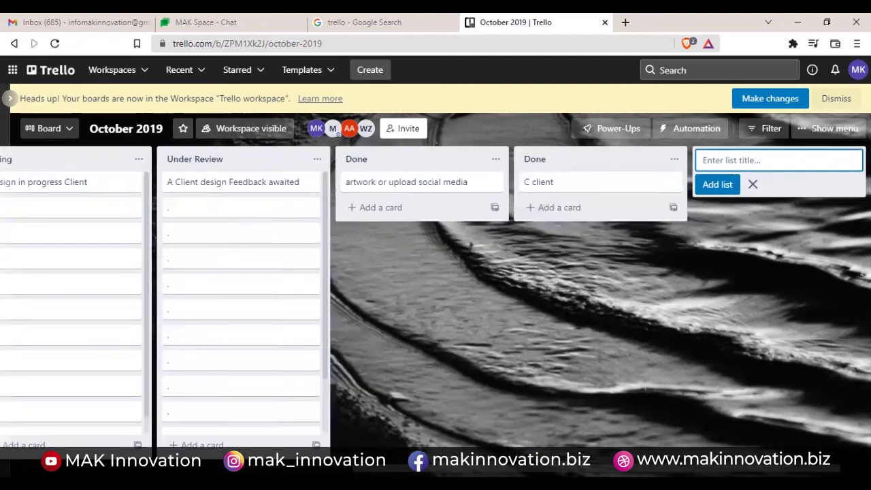
drag(524, 159, 377, 163)
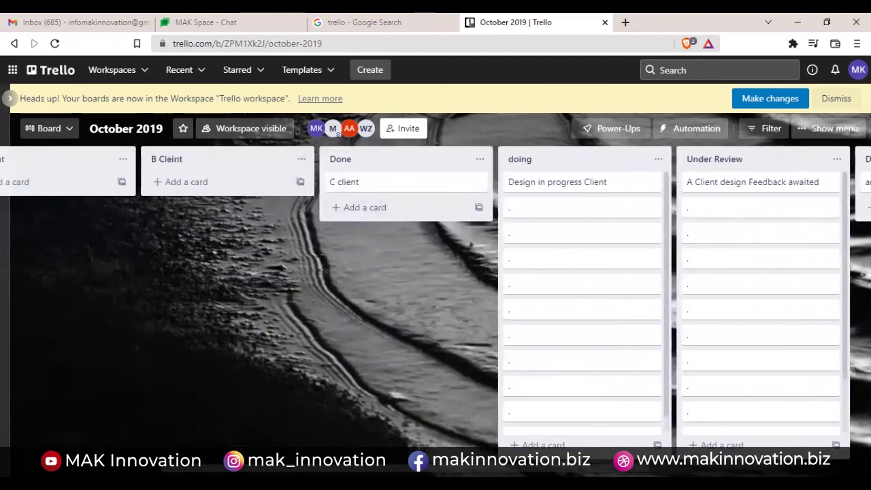
Add a card titled "Task 0" to the A Cleint list.
scroll(195, 435, left, 2)
click(125, 182)
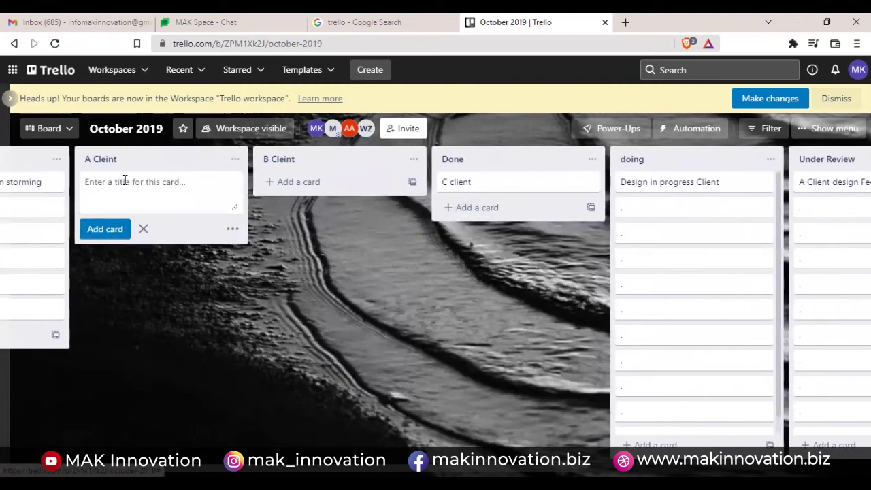
text(Task 0)
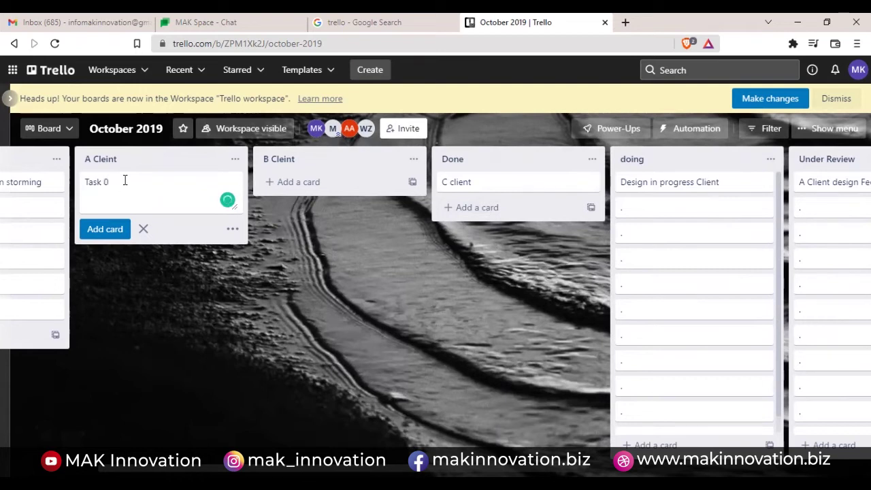
key(Return)
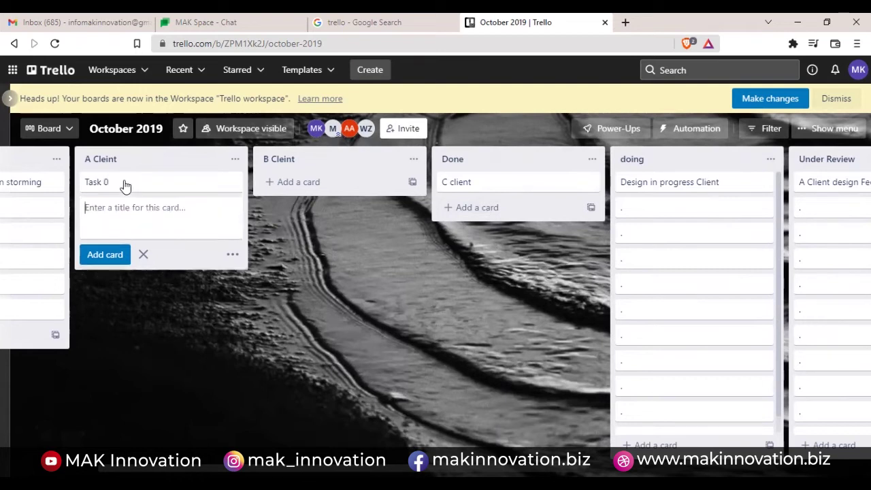
Rename the new card in the A Cleint list as "Task 01".
click(232, 184)
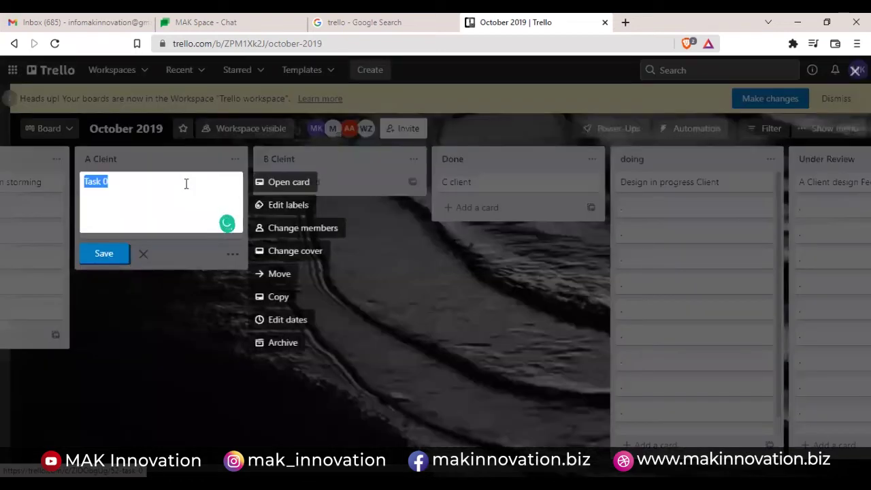
click(186, 184)
text(1)
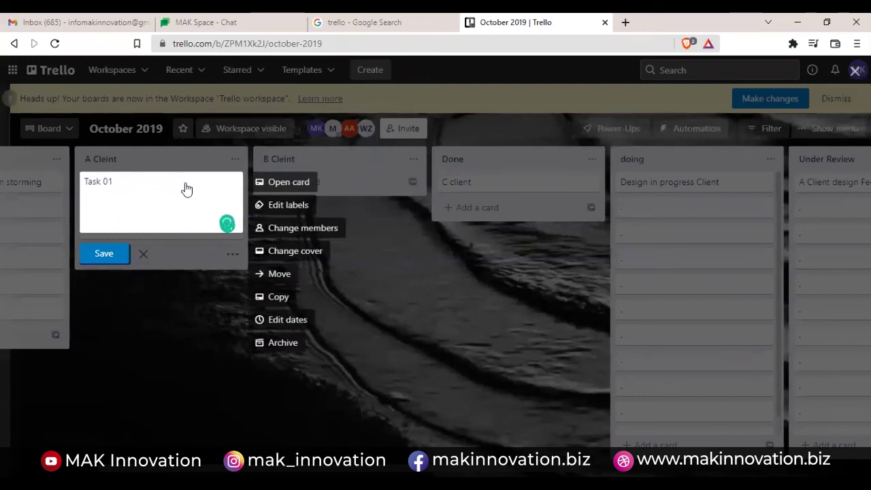
key(Return)
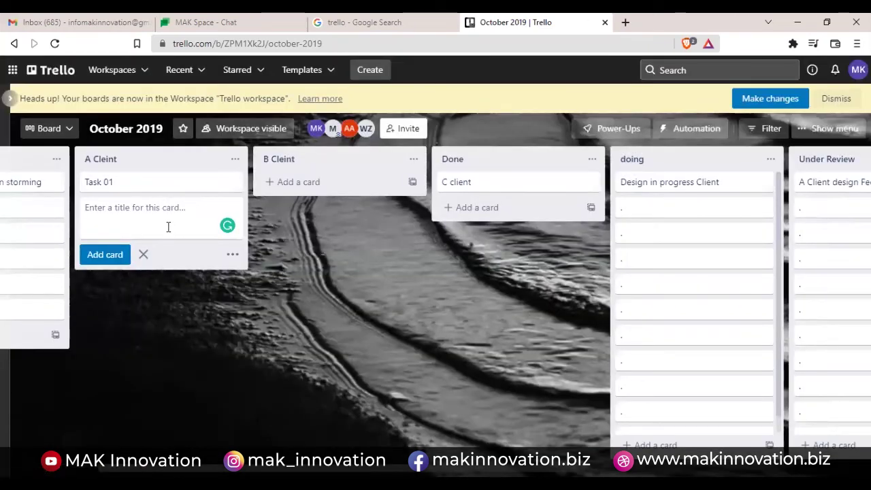
Add three more cards, each titled "02", below Task 01 in the A Cleint list.
text(02)
key(Return)
text(02)
key(Return)
text(2)
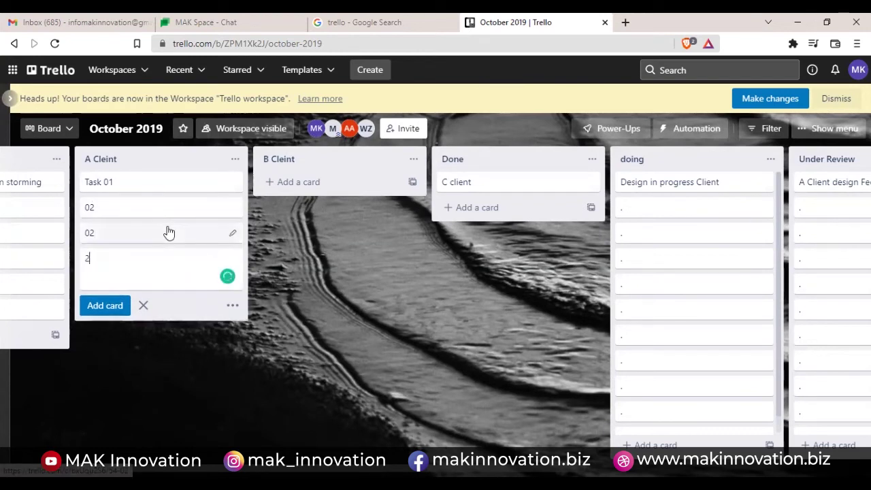
key(BackSpace)
text(02)
key(Return)
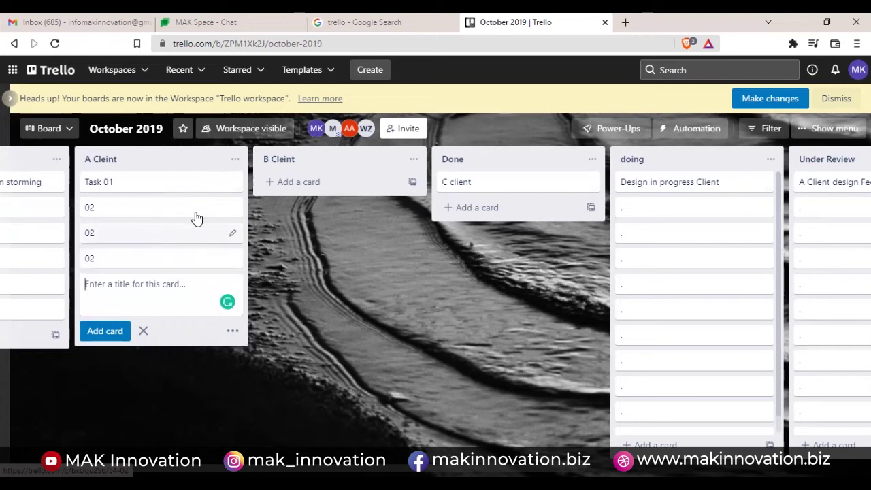
Open the full details of the first "02" card in the A Cleint list and activate its description and comment fields.
click(231, 211)
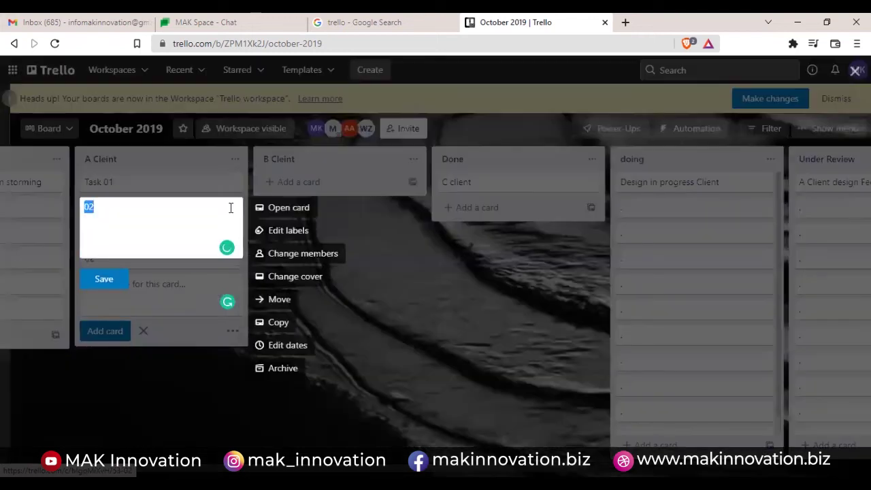
click(274, 208)
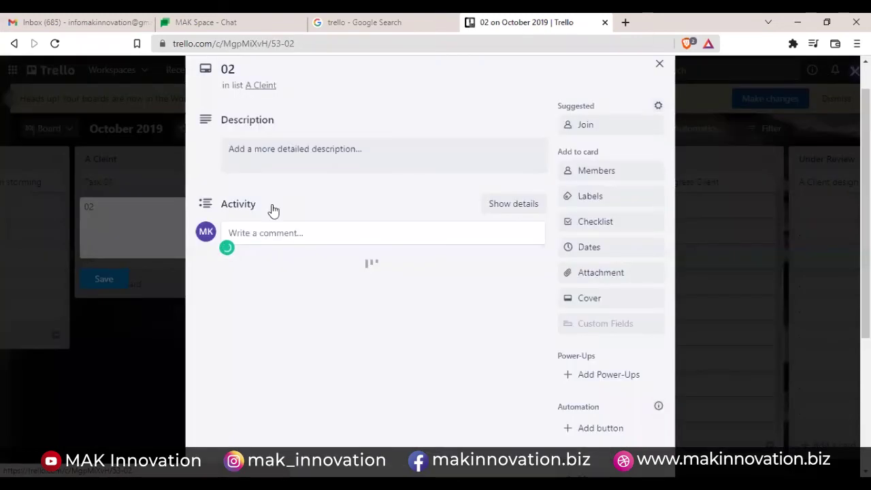
click(319, 189)
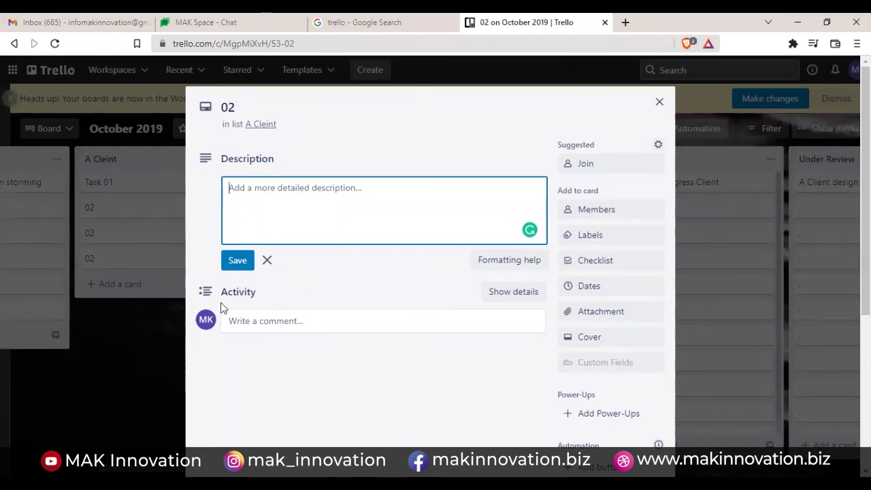
click(294, 325)
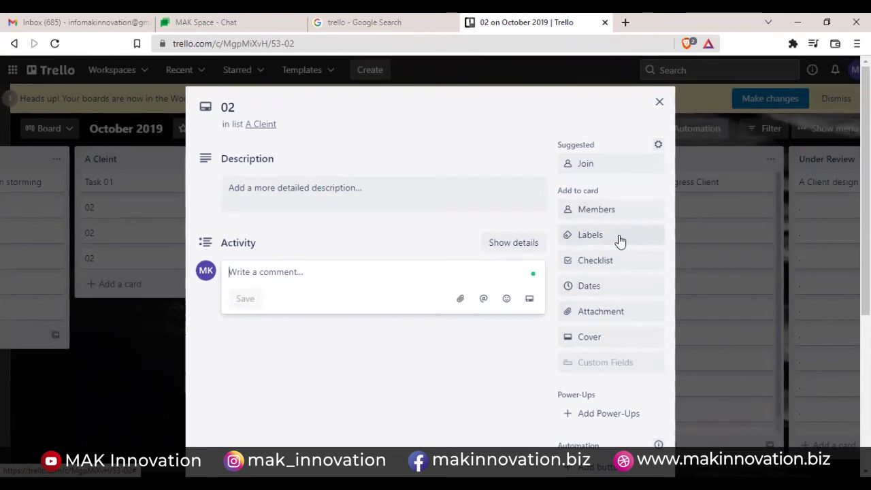
Attach the Creative Brief file from the computer's VIDEO RECORD folder to the "02" card.
click(617, 313)
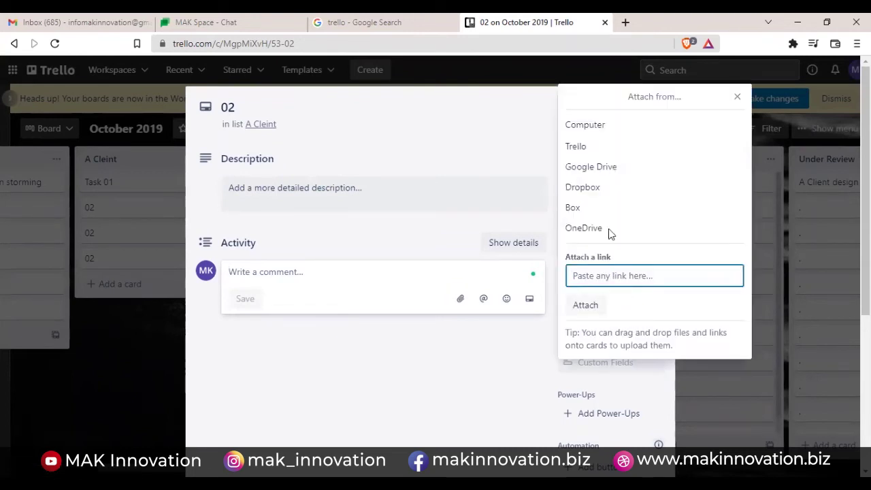
click(589, 130)
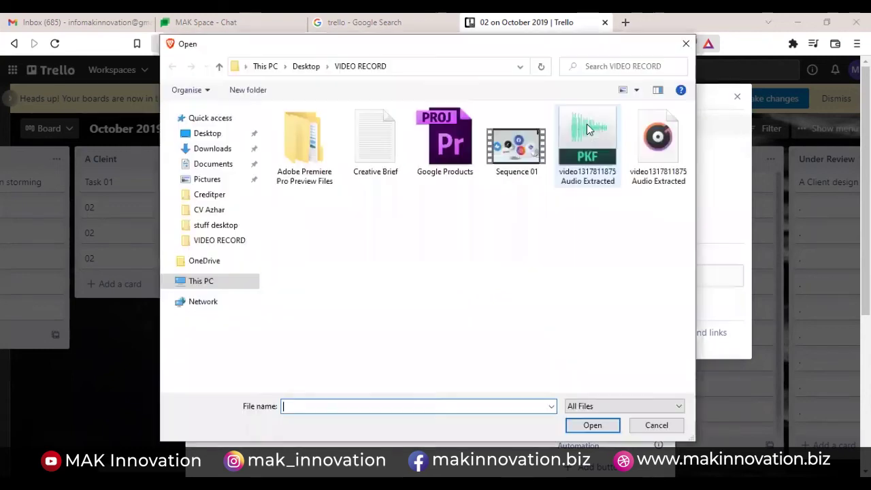
click(363, 165)
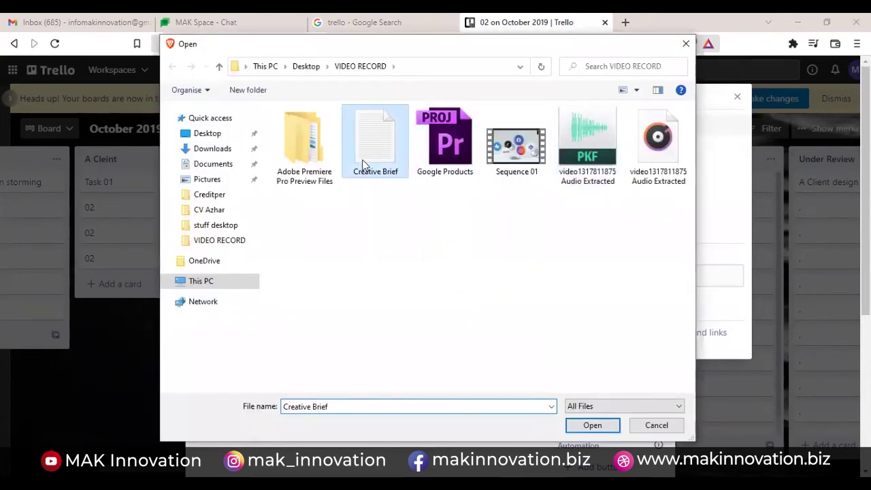
click(591, 423)
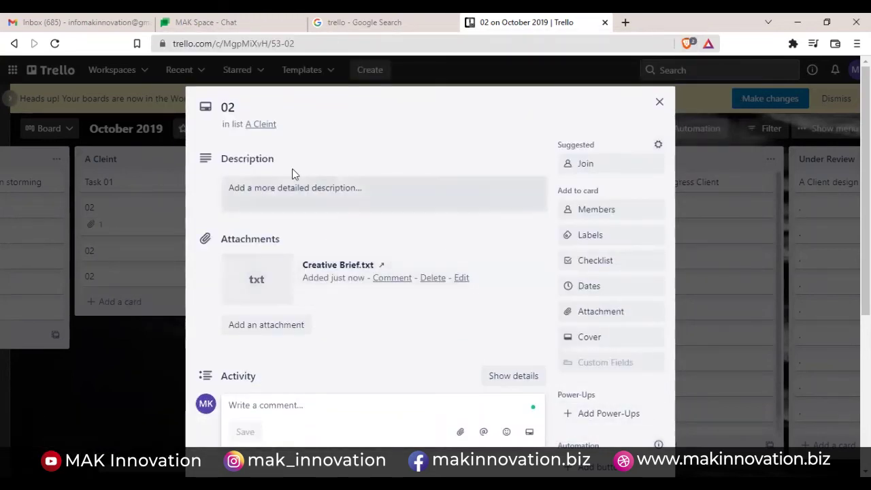
Write and save the description "I have attached a creative brief." on the "02" card.
click(294, 189)
text(I hav)
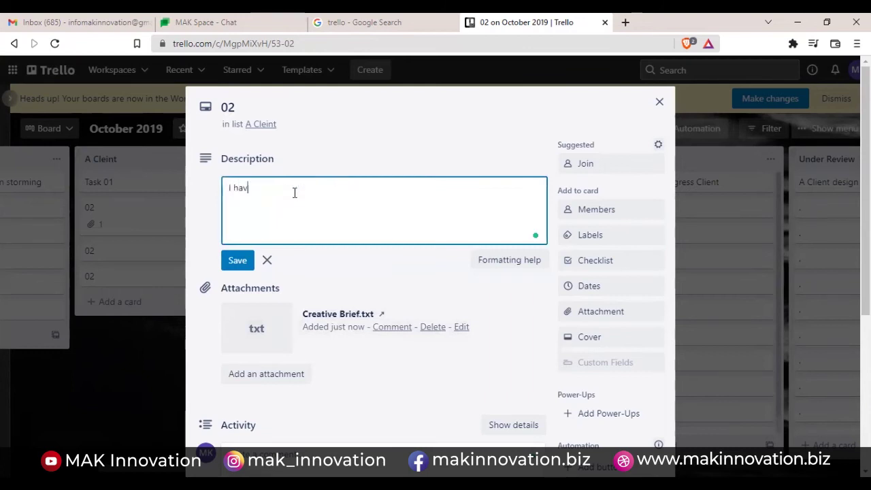
text(e attached my)
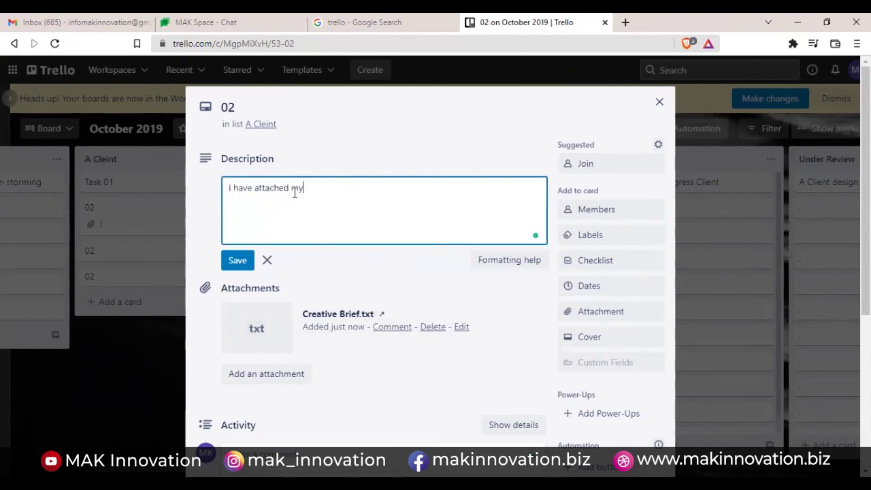
text(reative breif)
key(BackSpace)
key(BackSpace)
text(ief.)
key(Return)
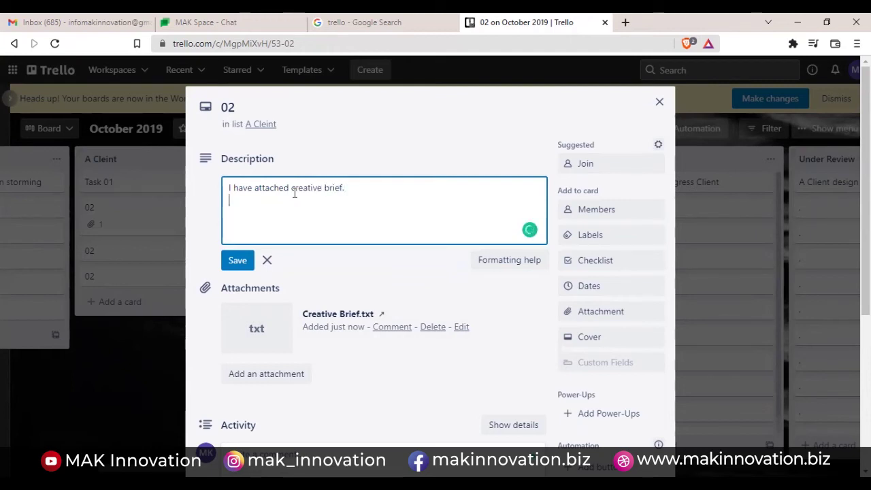
click(293, 191)
text(a)
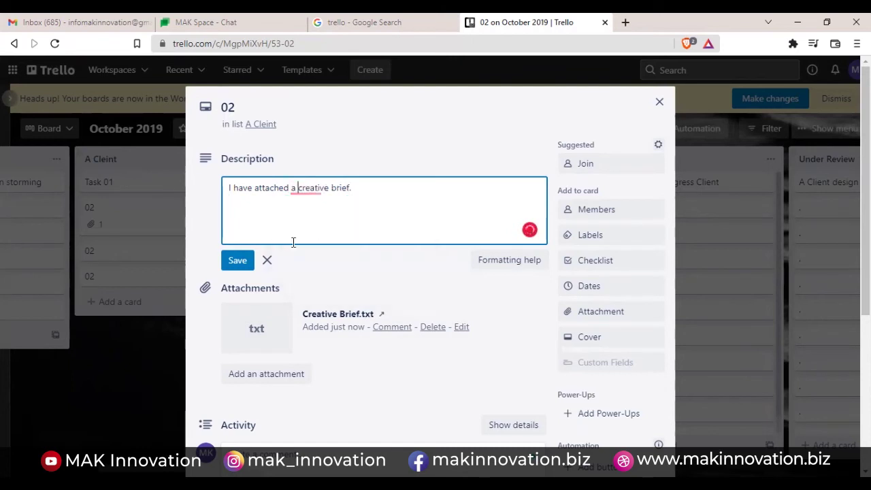
click(241, 262)
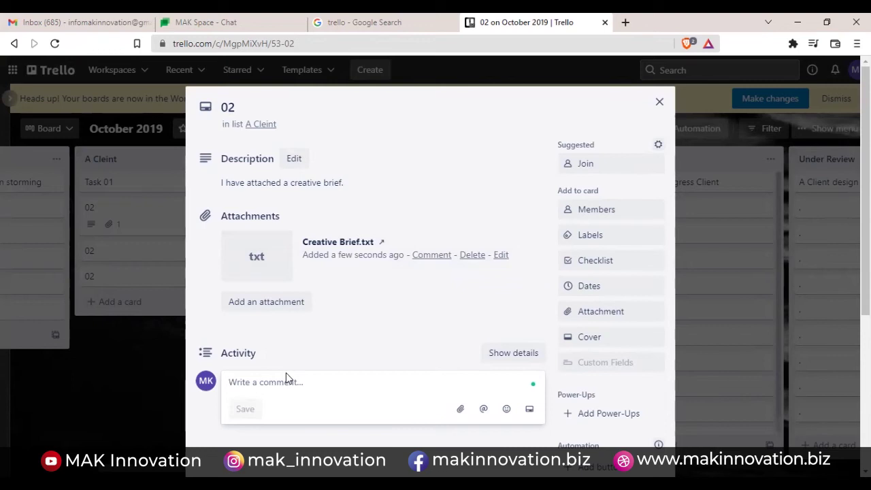
Save a comment on the "02" card with the lines "Q.", "A." and "okay", and close the card.
text(Q)
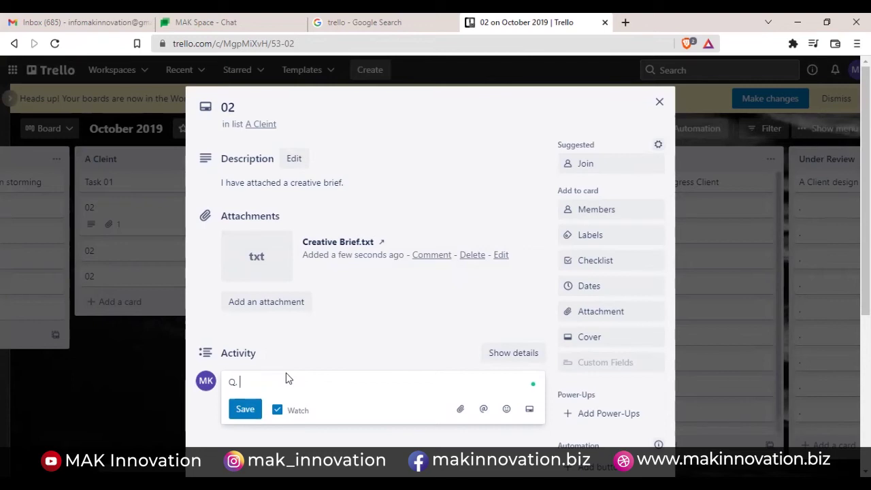
text(.)
key(Return)
text(A.)
key(Return)
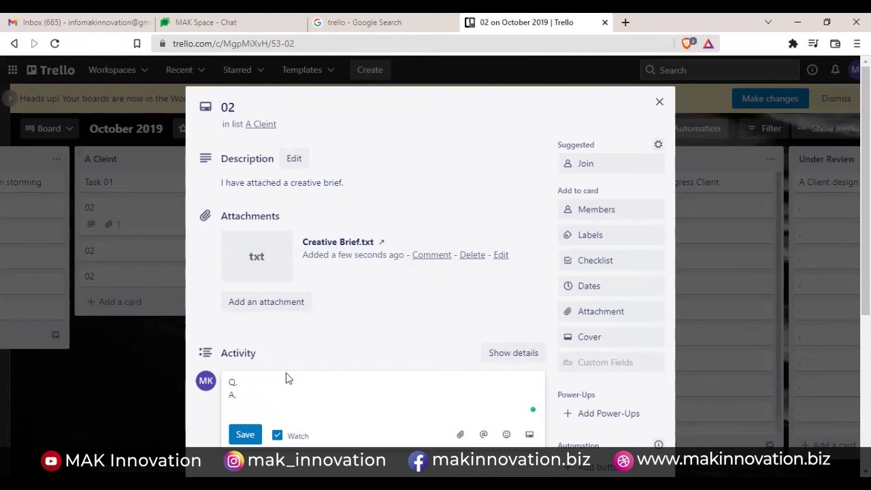
text(okay)
key(Return)
key(Return)
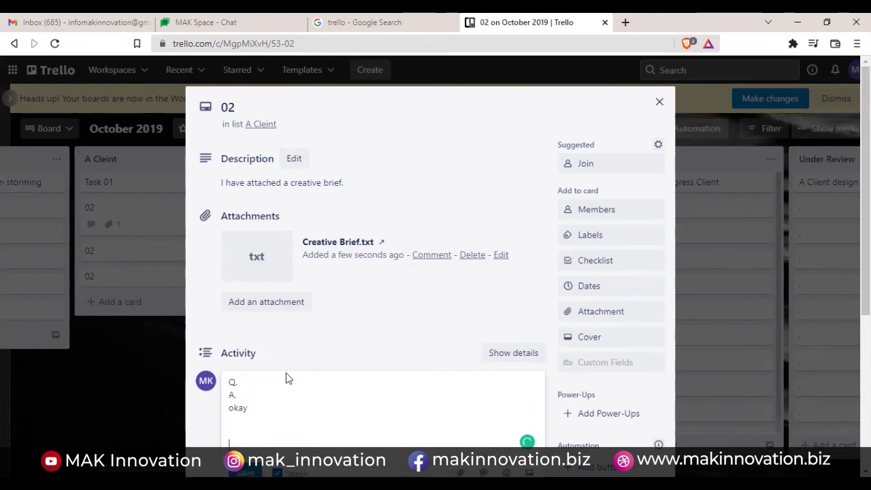
click(245, 473)
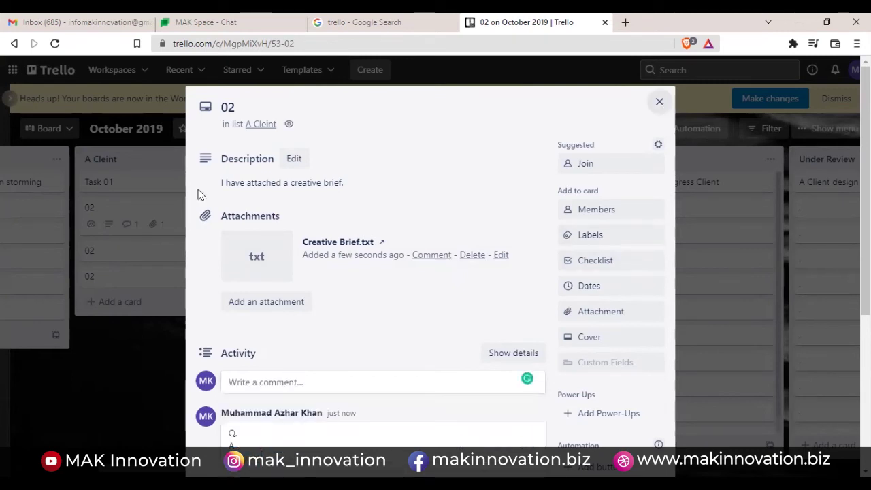
key(Escape)
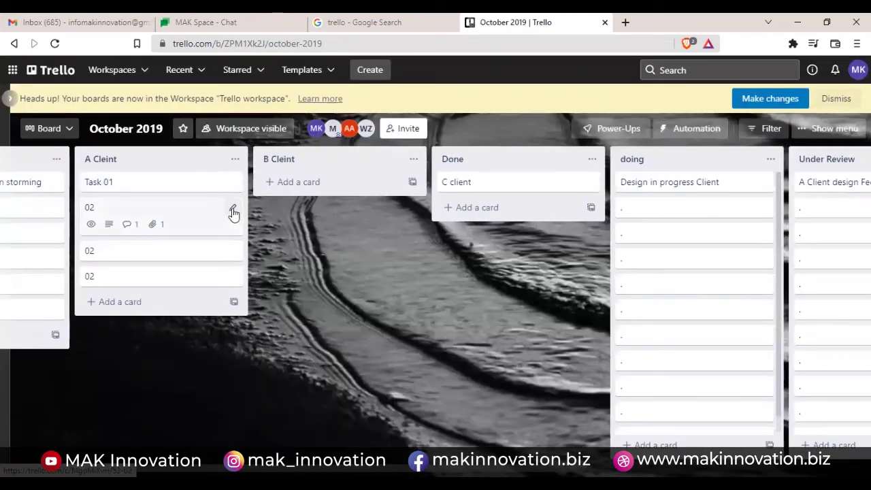
View the quick-edit options of the first "02" card and look across the board's lists.
click(234, 212)
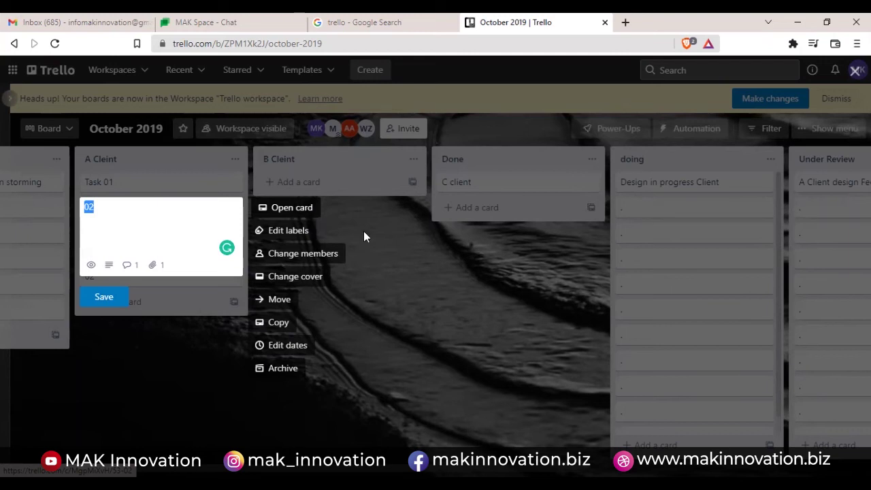
click(594, 340)
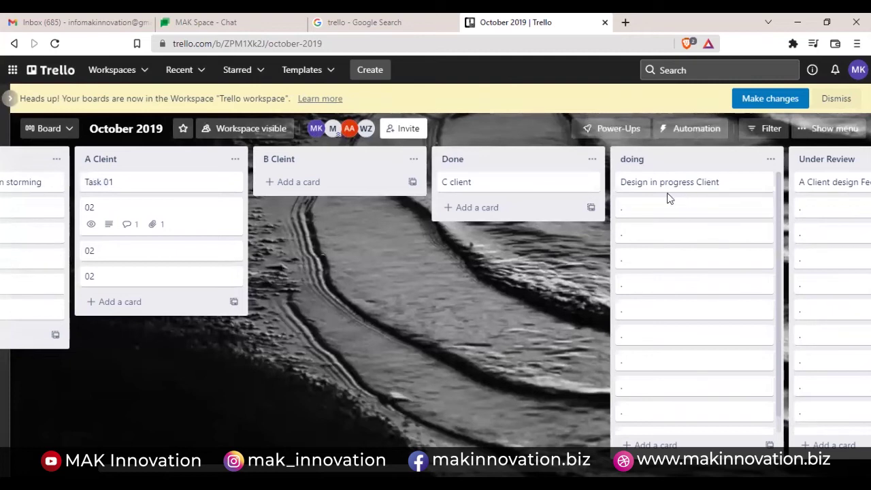
scroll(435, 299, right, 2)
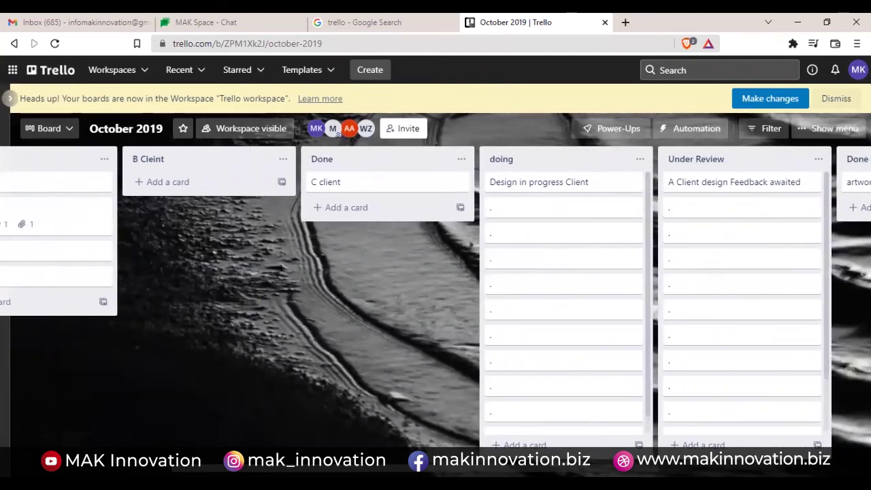
scroll(189, 319, left, 2)
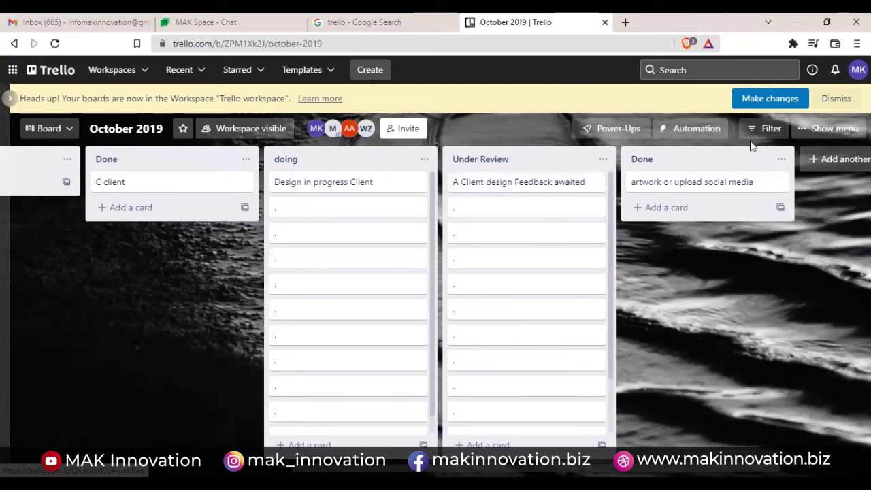
scroll(736, 236, right, 3)
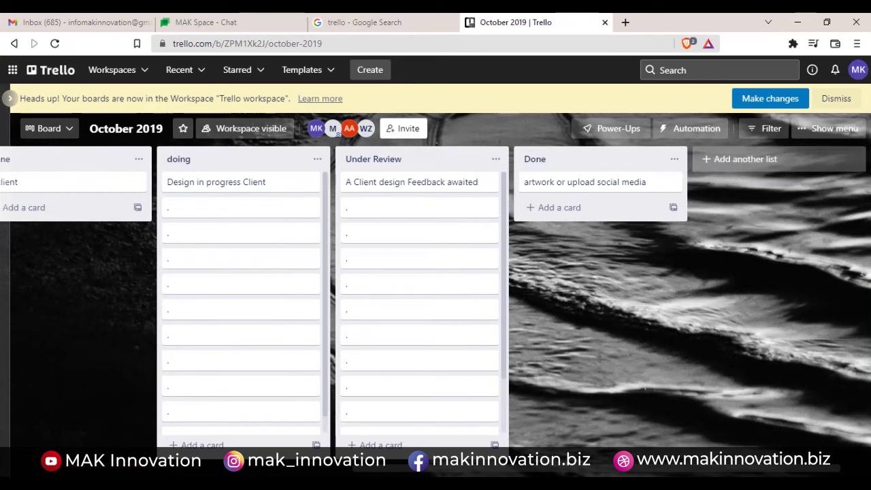
scroll(241, 234, left, 7)
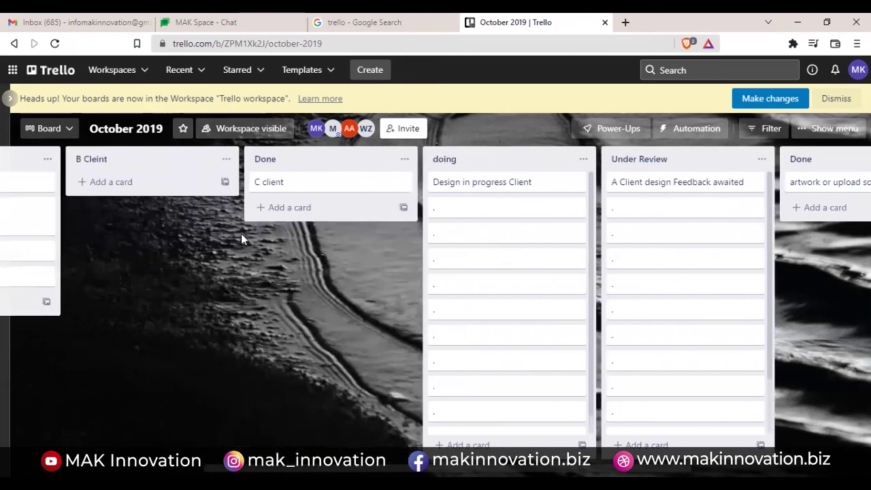
Highlight the October 2019 board title and look over the alternative views offered for the board.
double_click(93, 129)
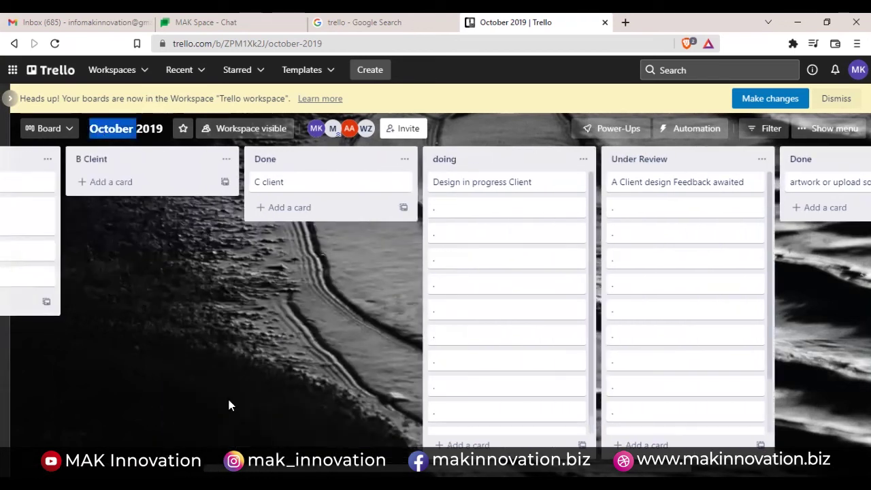
triple_click(136, 129)
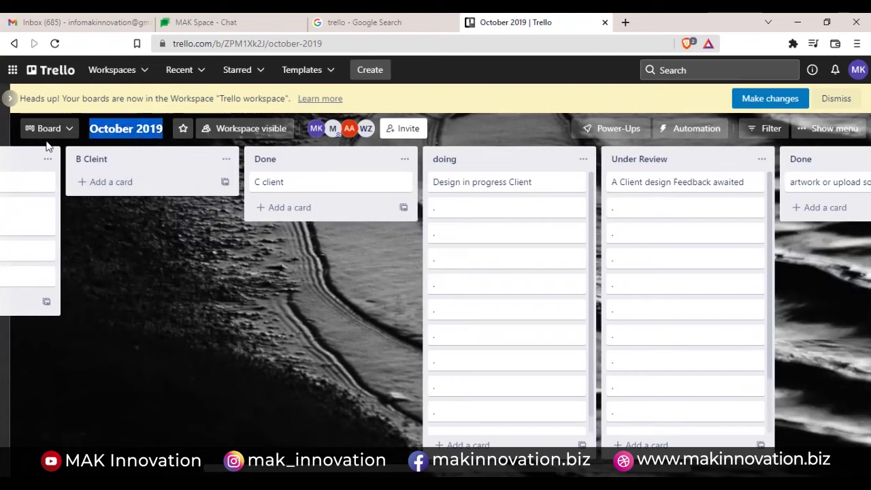
click(69, 129)
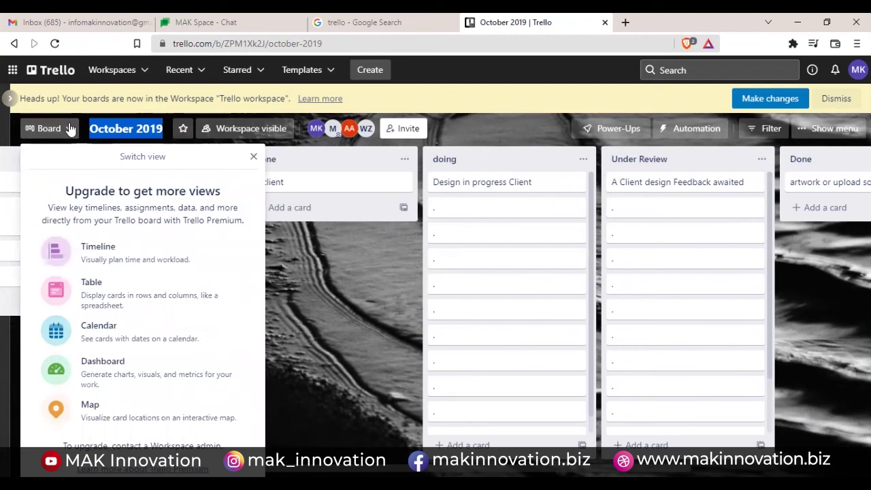
click(112, 130)
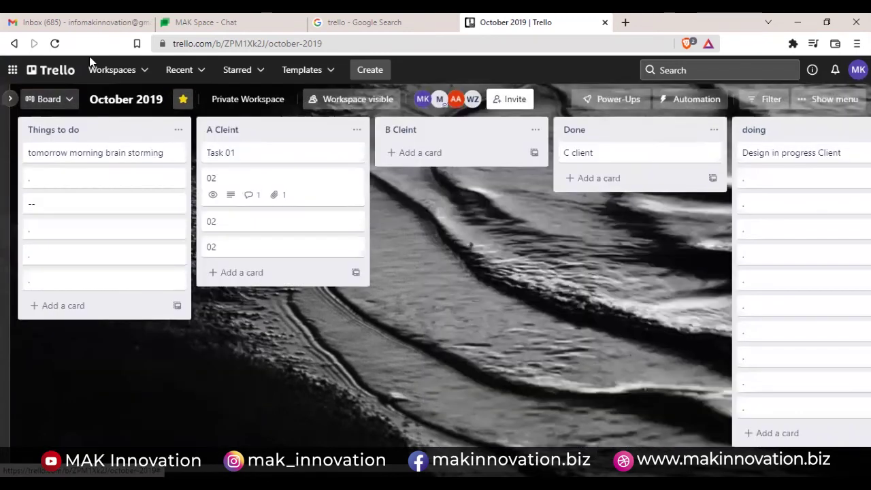
click(68, 99)
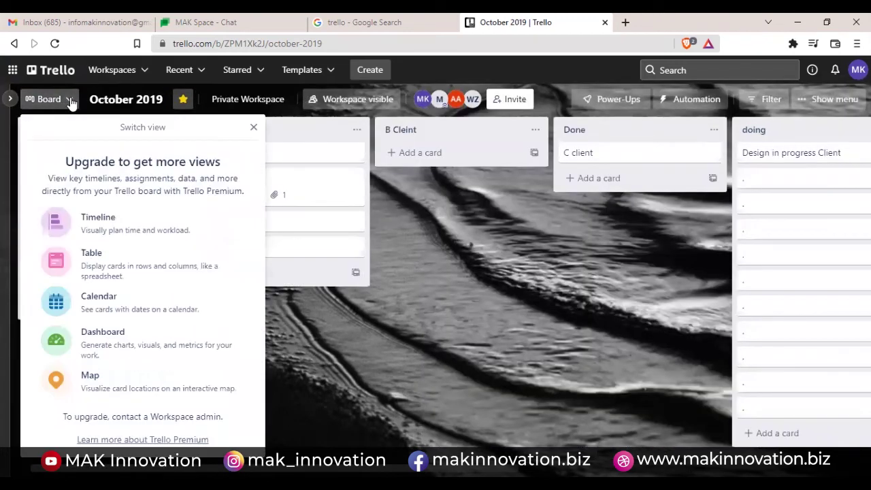
click(117, 100)
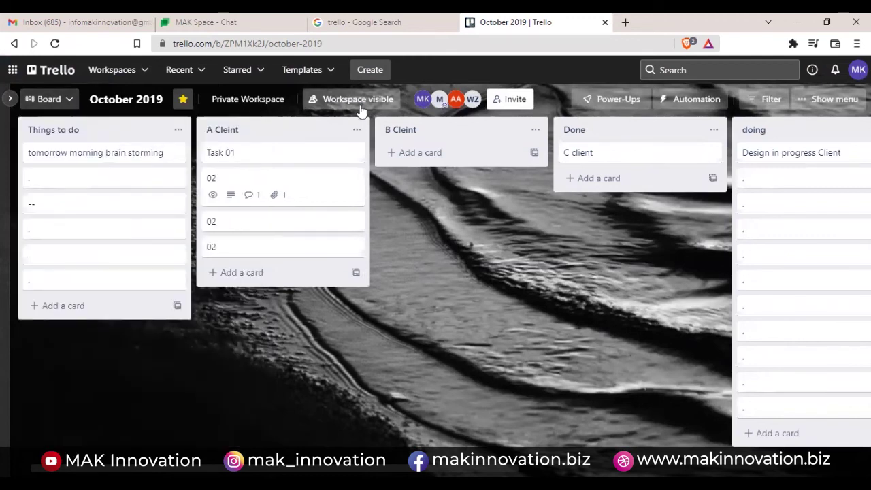
Look through the available workspaces, the recent boards and the starred boards.
click(146, 71)
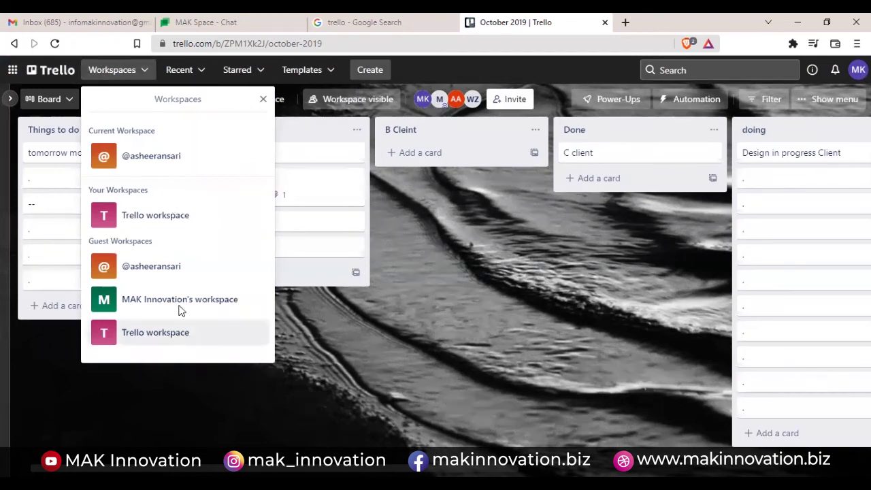
click(185, 73)
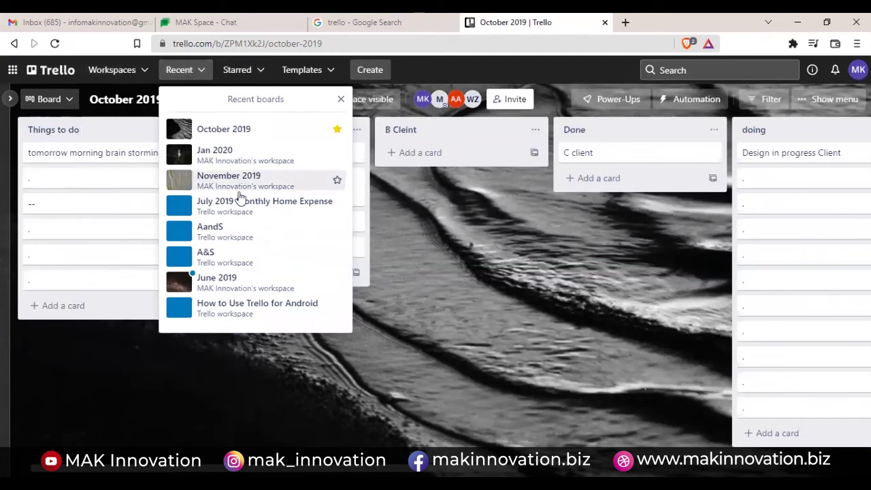
click(250, 72)
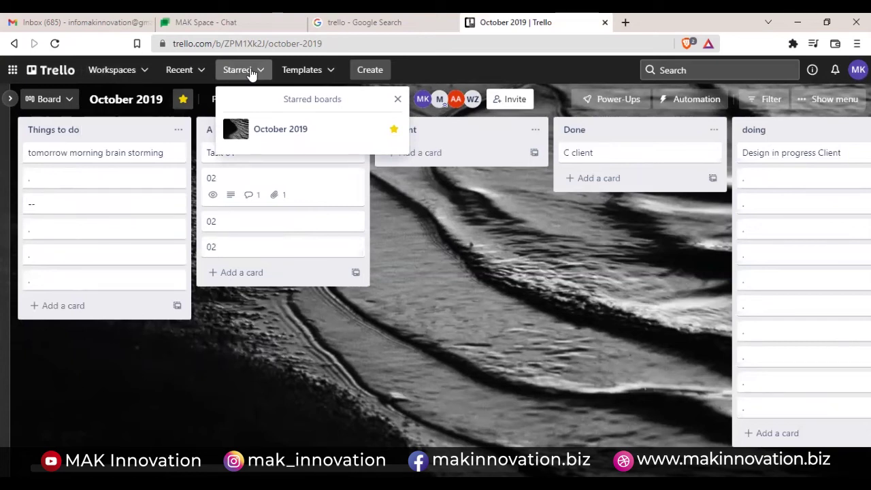
Create a board from the 1-on-1 Meeting Agenda template, with Workspace visibility and the template's cards kept.
click(312, 72)
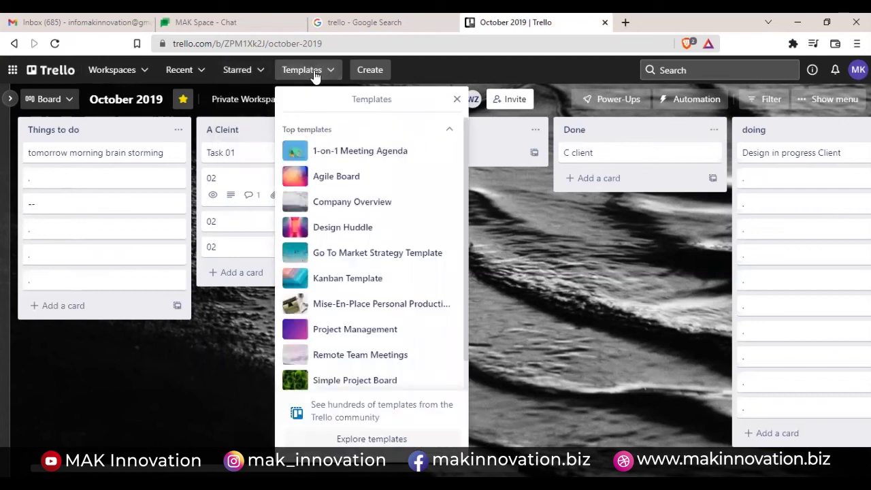
click(368, 154)
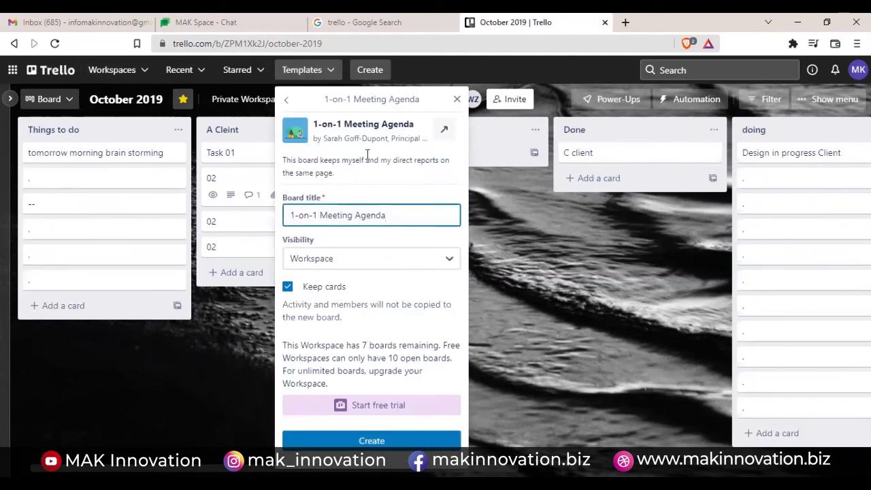
click(346, 441)
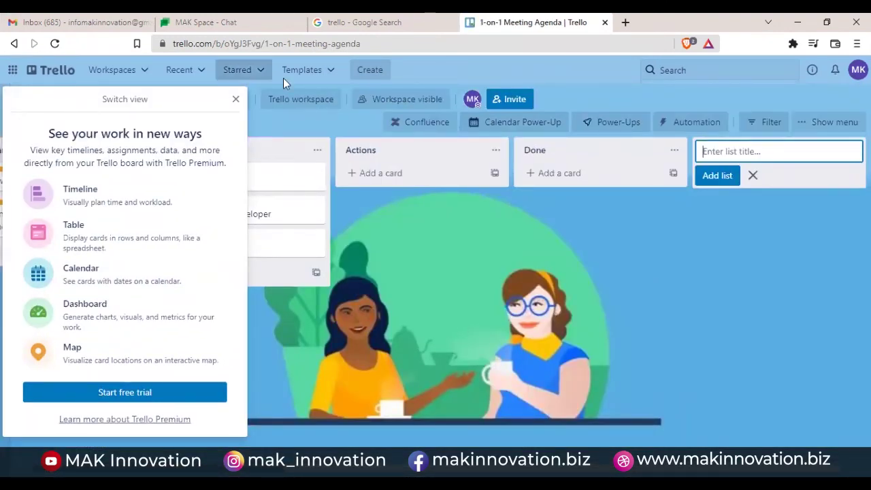
Create a board from the Agile Board template with Workspace visibility and cards kept, and dismiss the new-list entry.
click(303, 69)
click(354, 178)
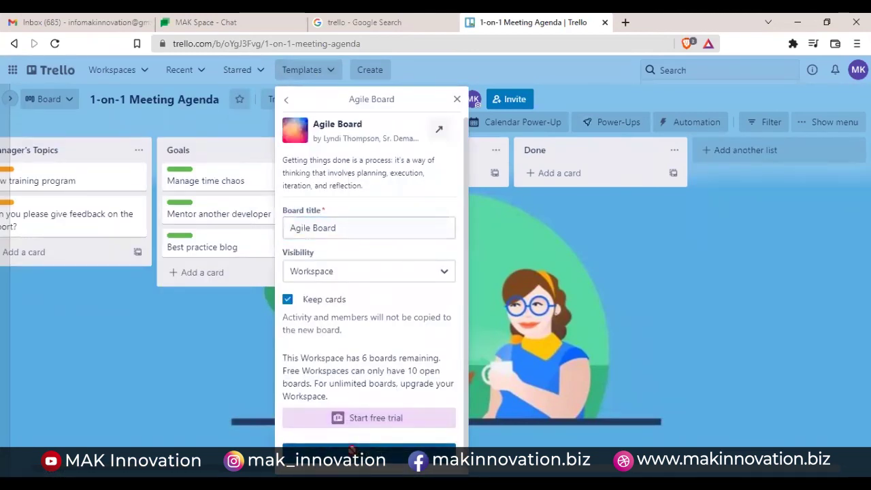
click(352, 450)
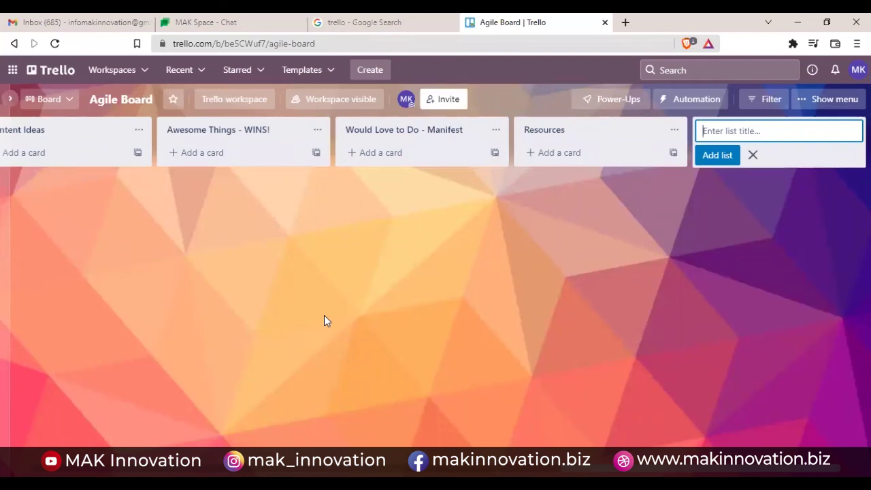
key(Escape)
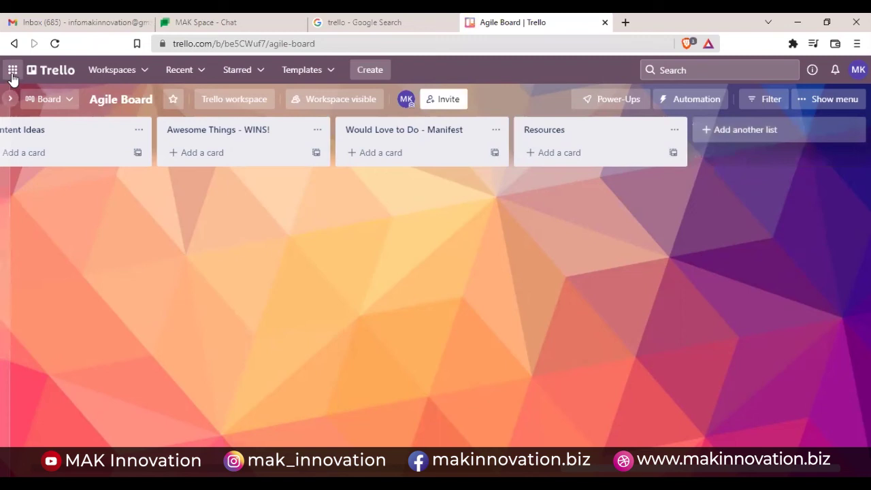
Go back to the boards home page and open the October 2019 board.
click(11, 73)
click(28, 77)
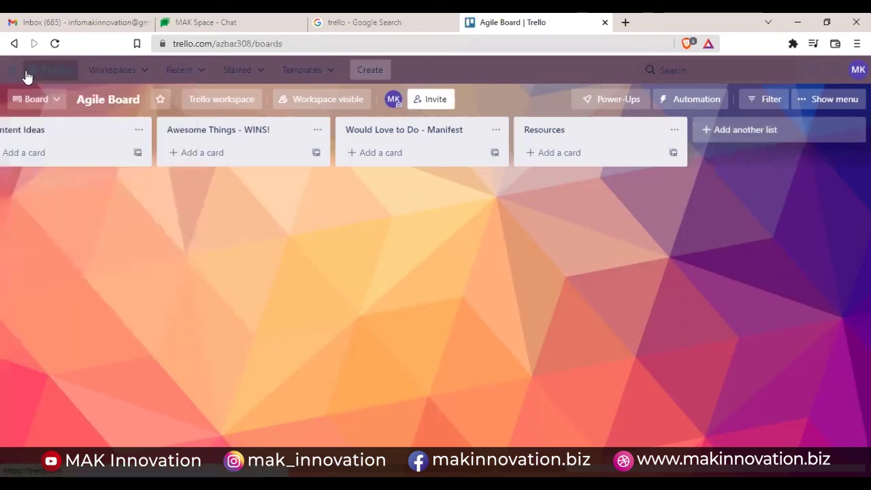
click(335, 164)
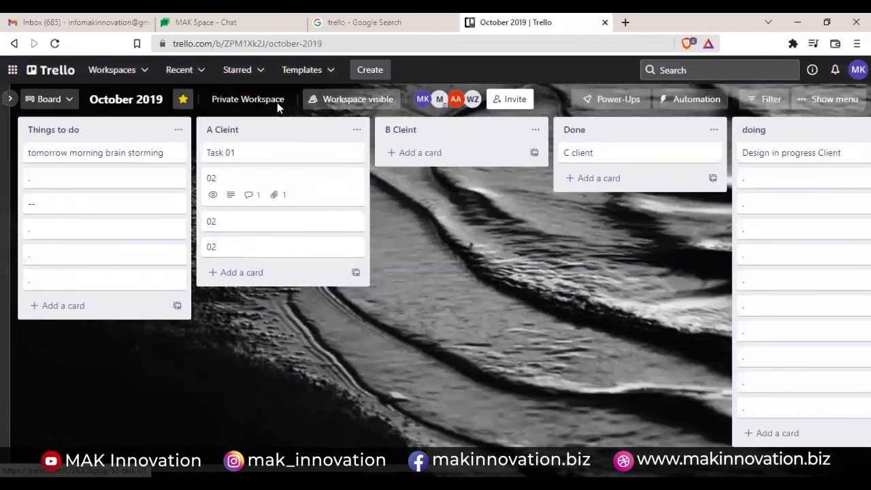
Create a board from the Remote Team Meetings template, with Workspace visibility and the template's cards kept.
click(325, 71)
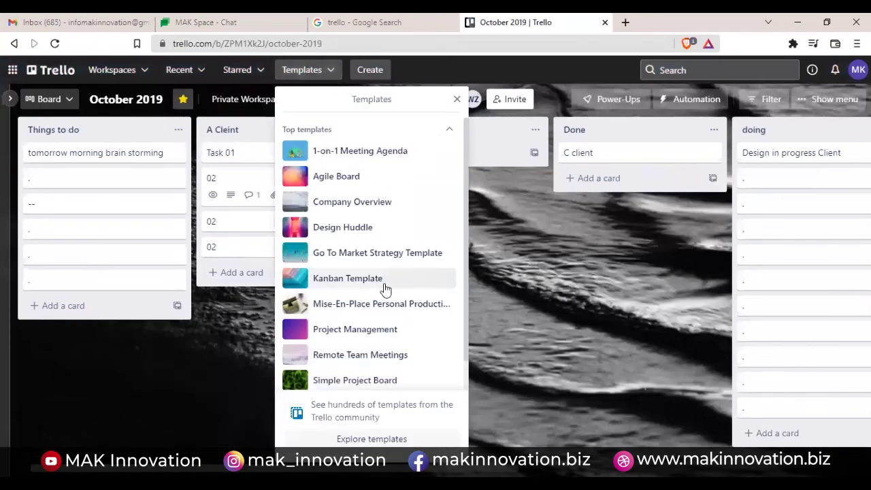
scroll(385, 289, down, 1)
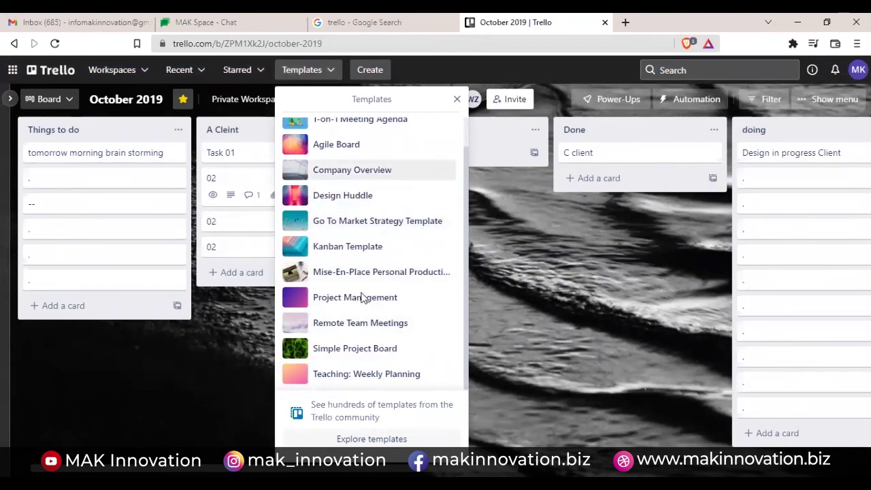
click(364, 327)
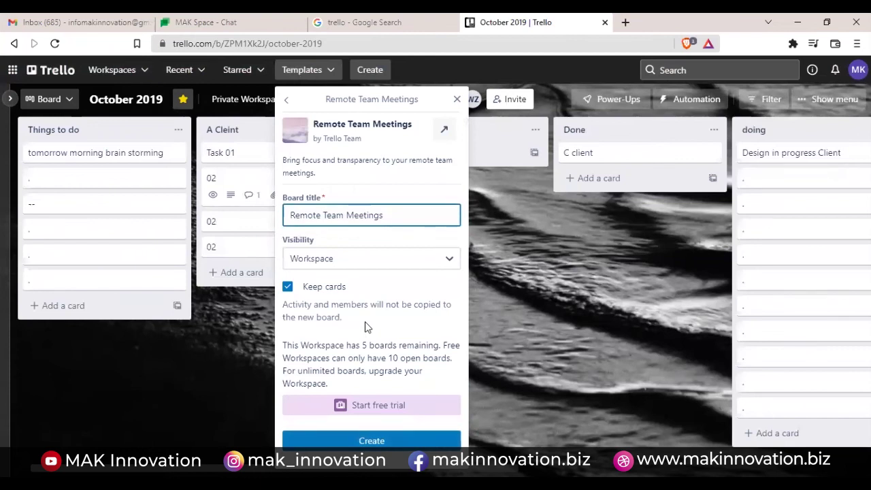
click(378, 440)
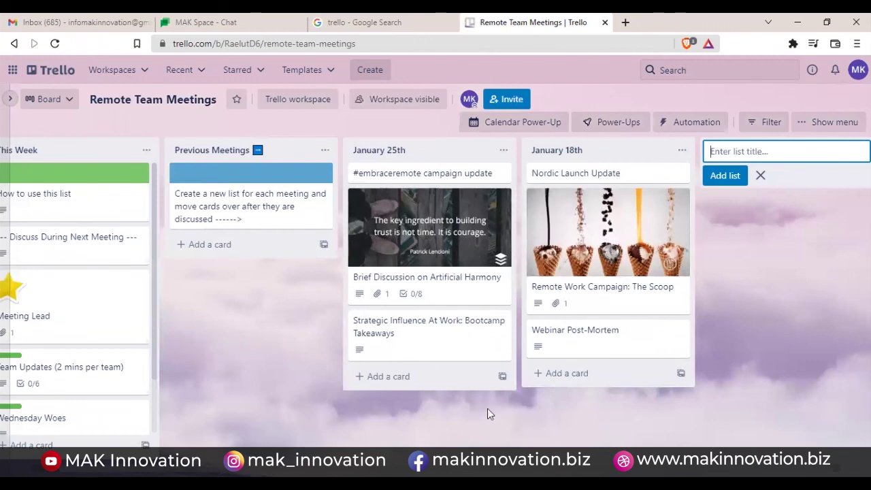
Leave the Remote Team Meetings board for the October 2019 board and show the account options.
click(47, 78)
click(313, 170)
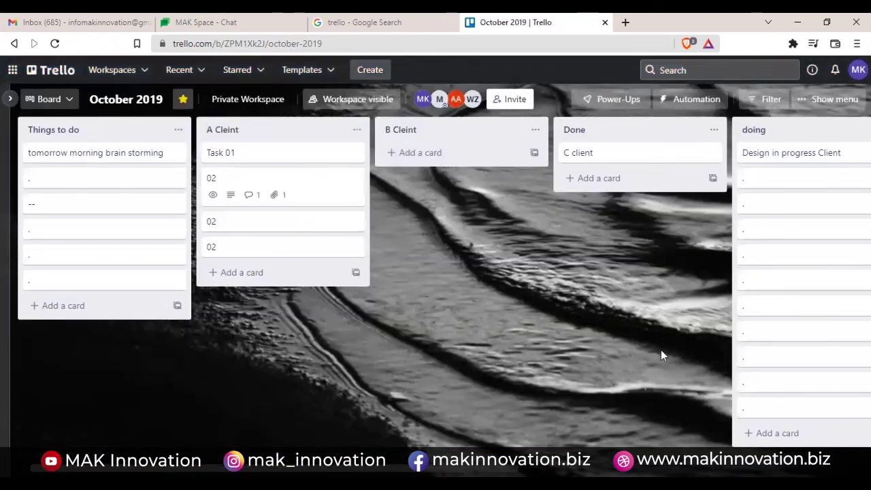
scroll(403, 170, right, 8)
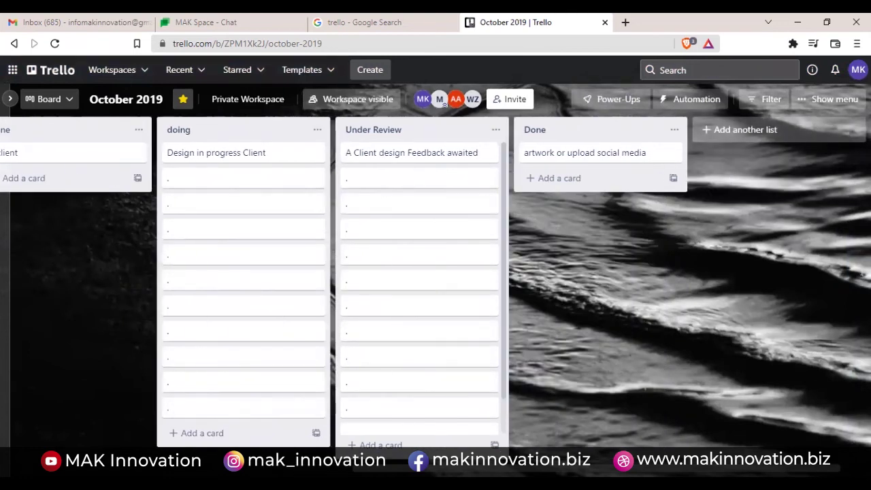
click(858, 70)
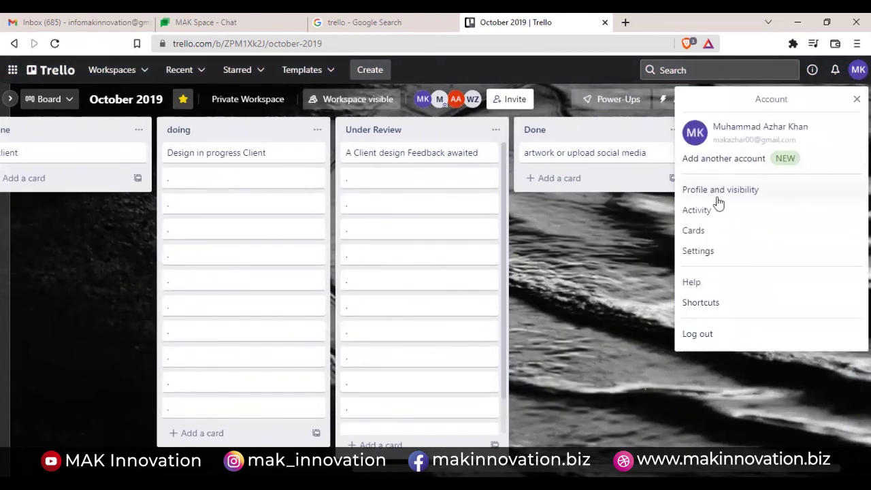
Open the account settings and review the sections from account details down to two-step verification.
click(700, 251)
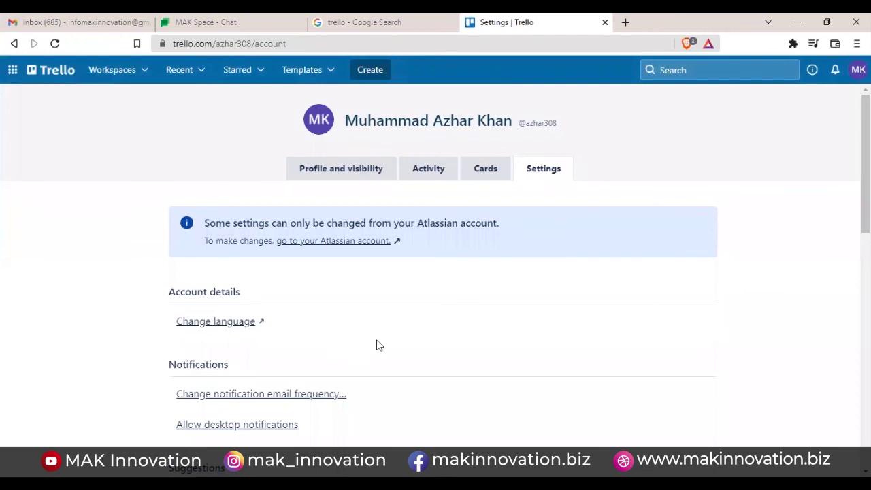
scroll(376, 339, down, 1)
scroll(378, 338, down, 3)
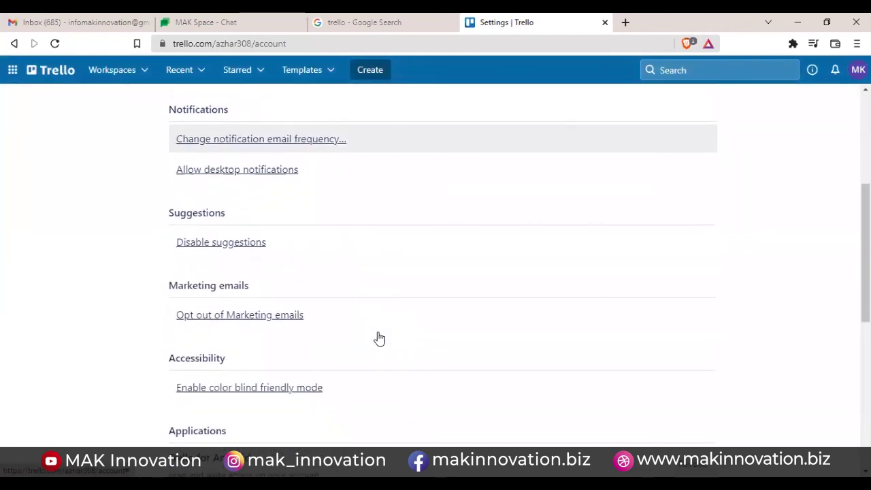
scroll(378, 336, down, 3)
scroll(377, 334, down, 2)
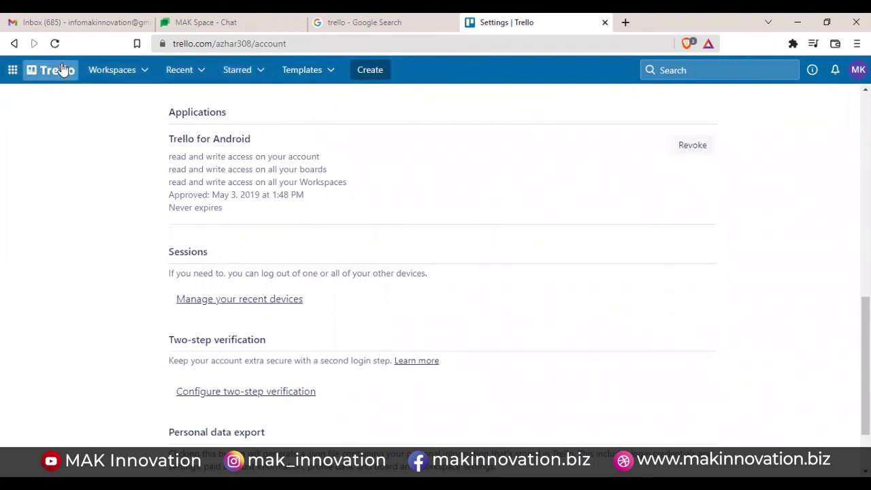
Check the notifications and return by way of the boards home page to the October 2019 board.
click(834, 71)
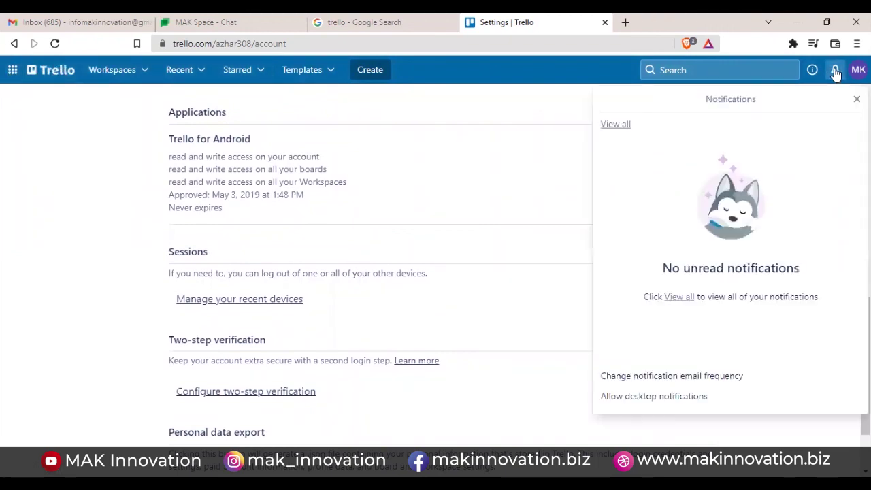
click(835, 71)
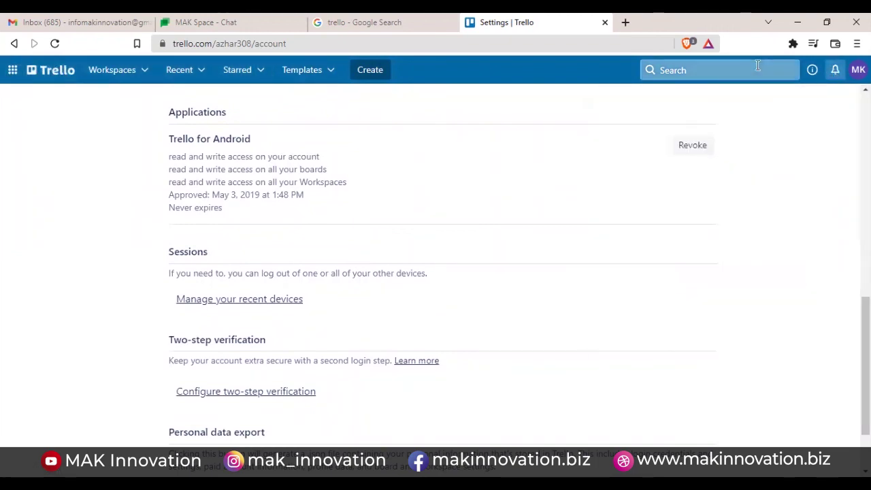
click(50, 80)
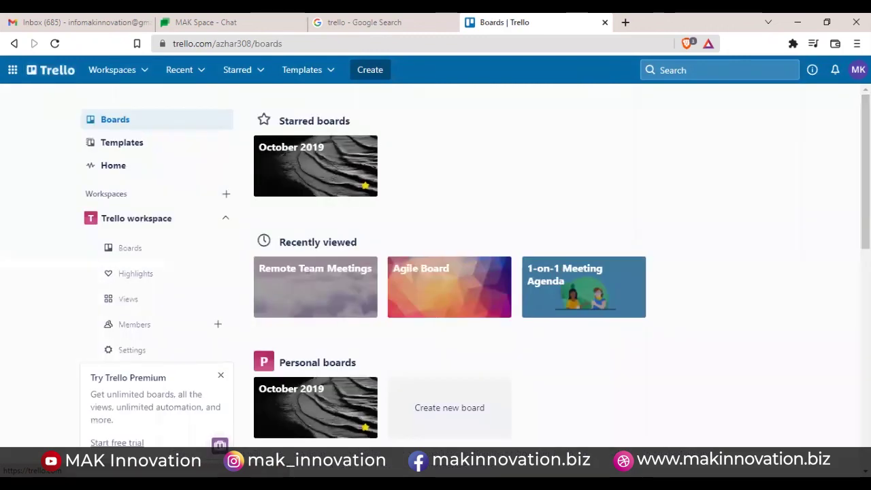
click(835, 73)
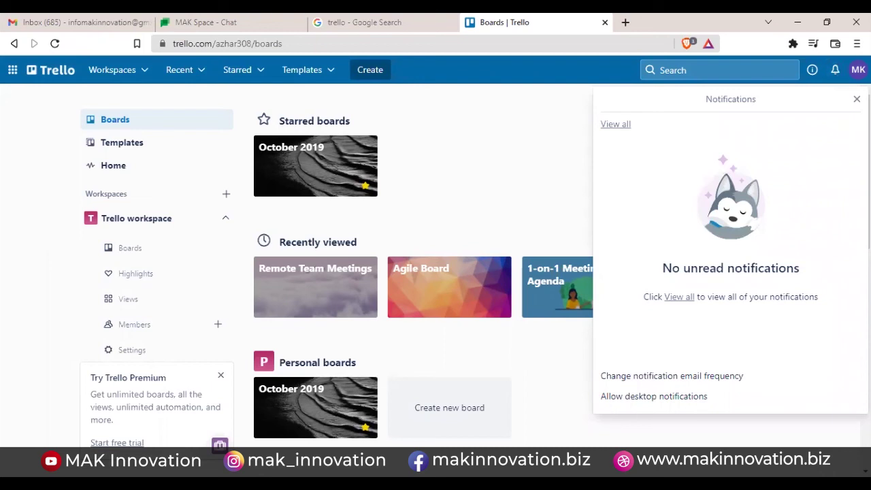
click(858, 69)
click(333, 154)
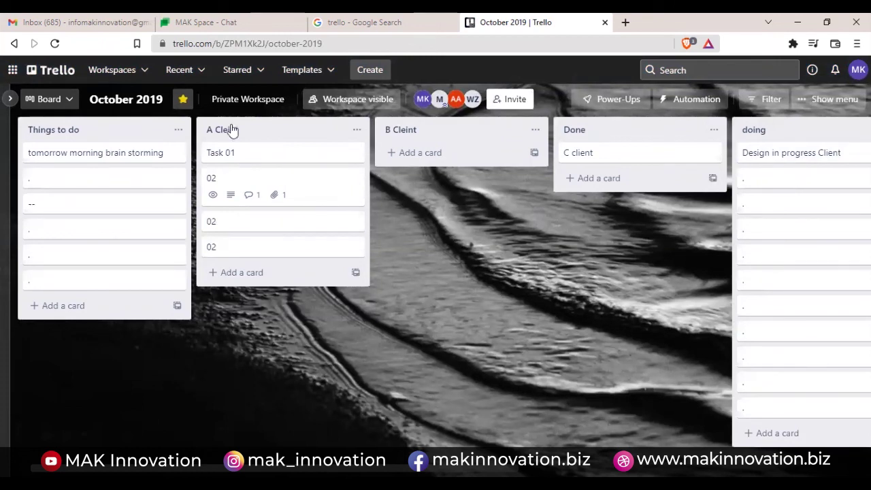
Look over the options for creating a board, starting with a template or creating a Workspace, and dismiss them.
click(371, 71)
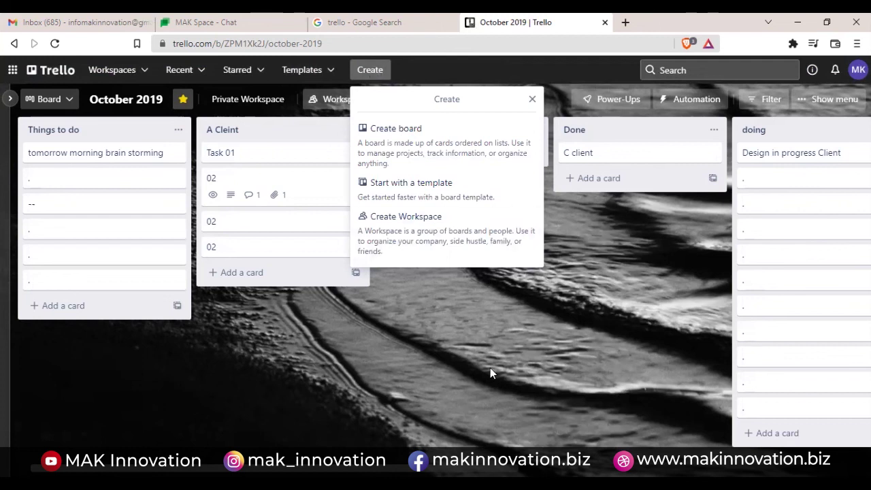
click(490, 371)
click(371, 71)
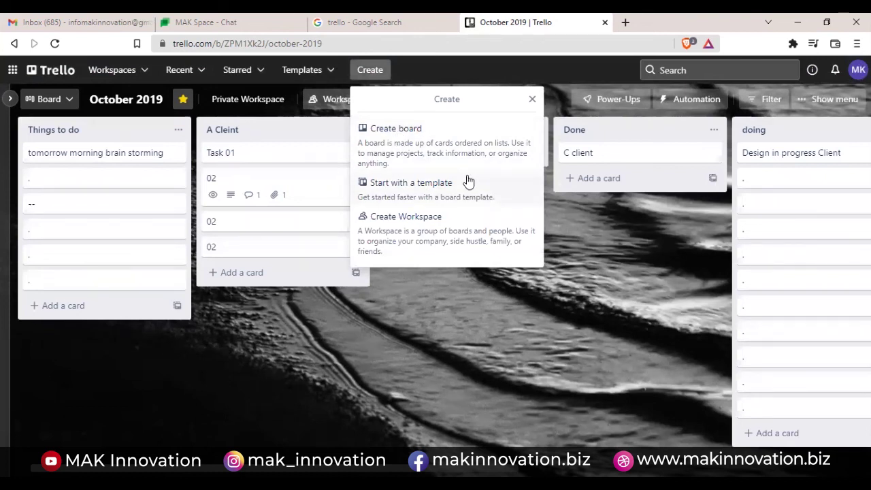
click(605, 318)
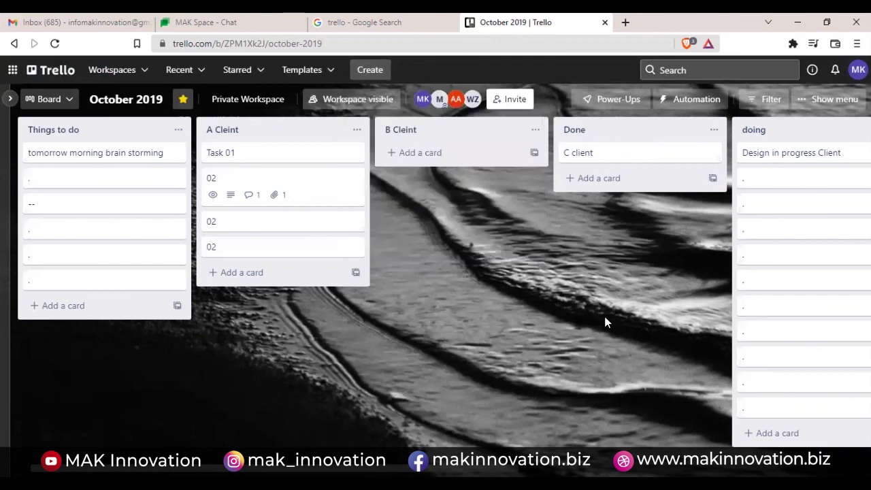